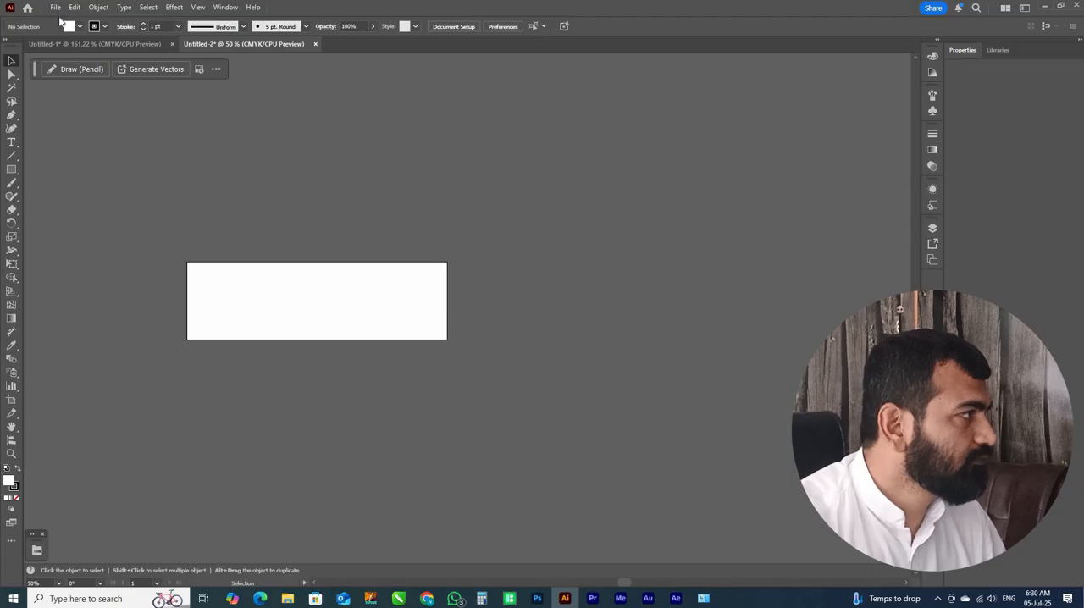
Start a new document from the Print presets and set its units to inches
key("alt+f")
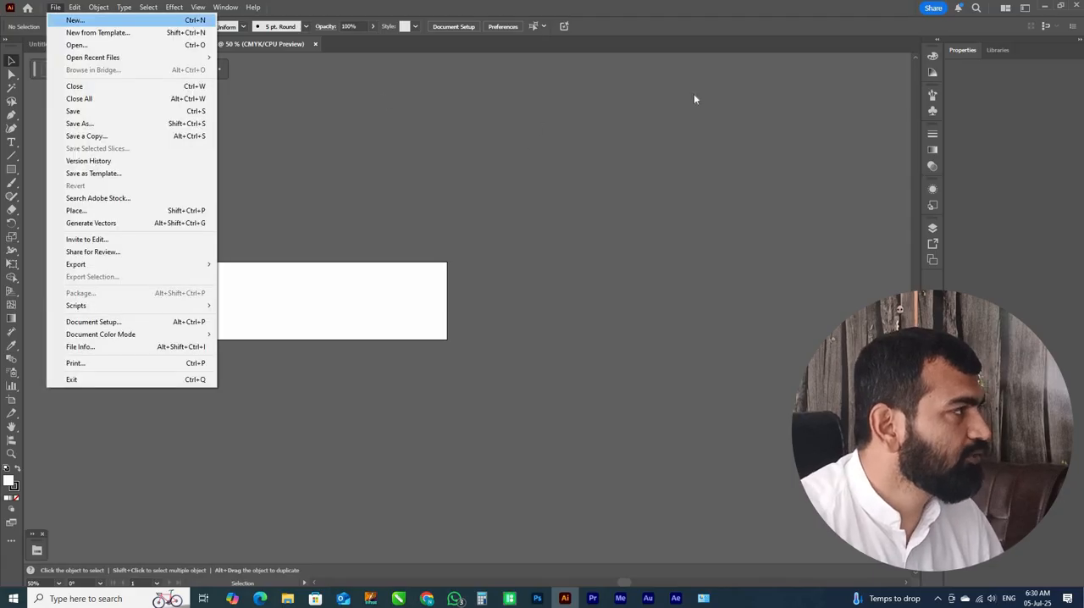
key("Return")
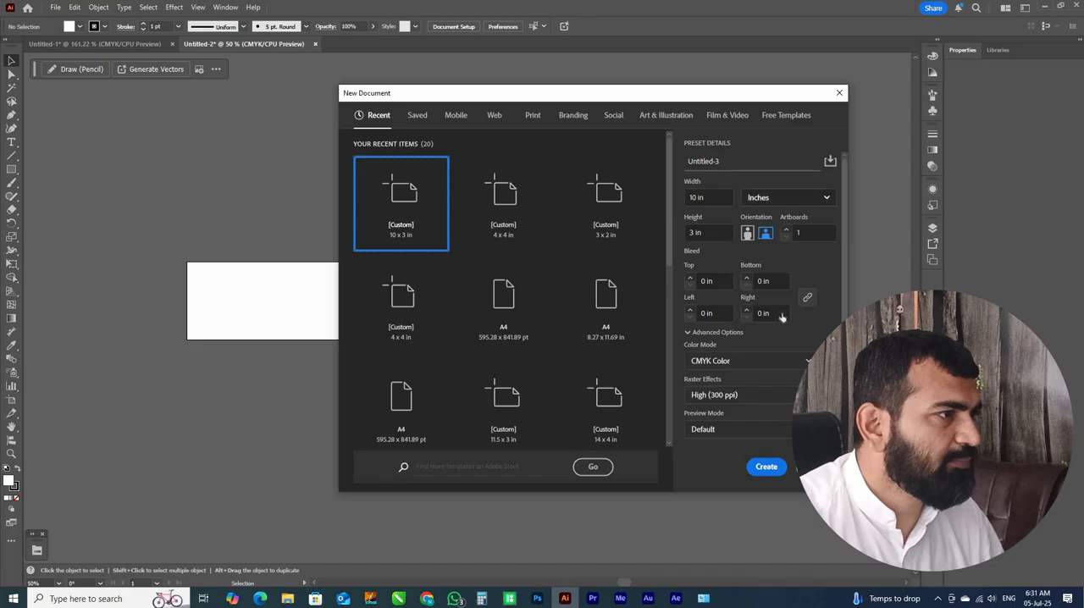
left_click(783, 197)
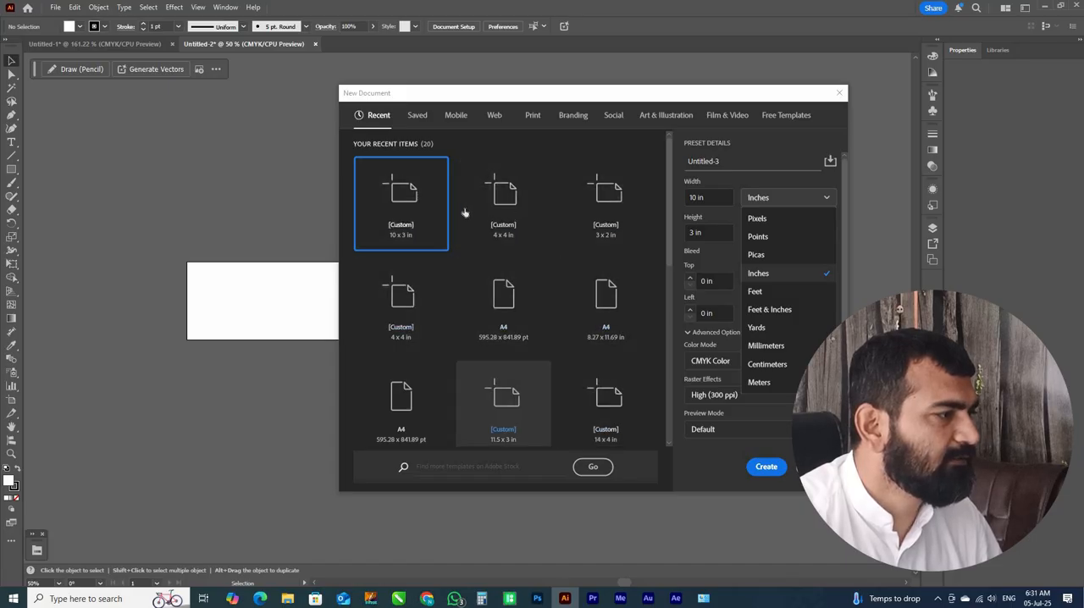
left_click(533, 116)
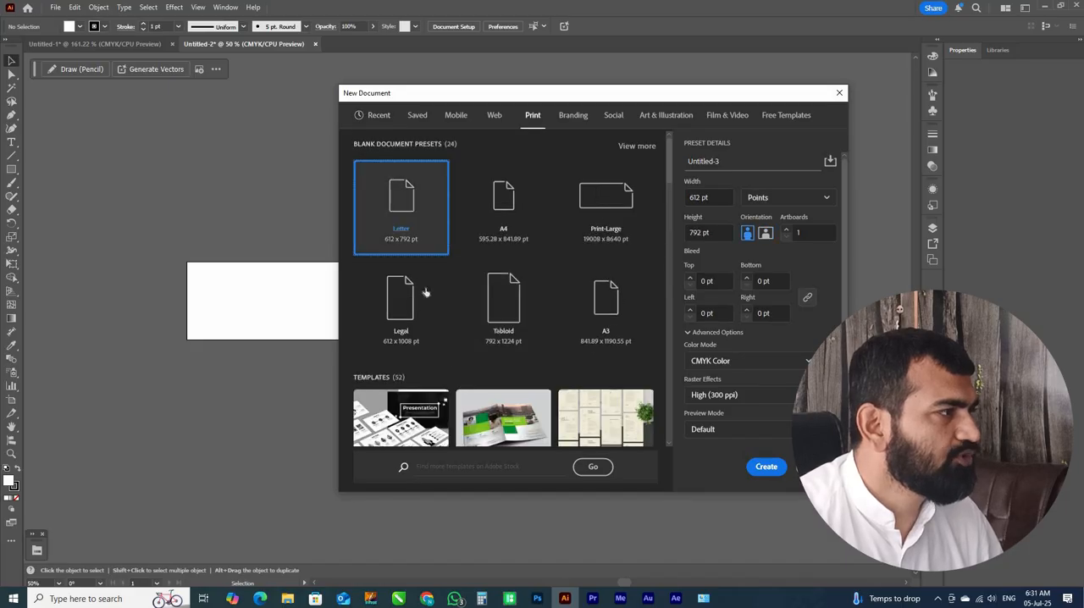
left_click(813, 199)
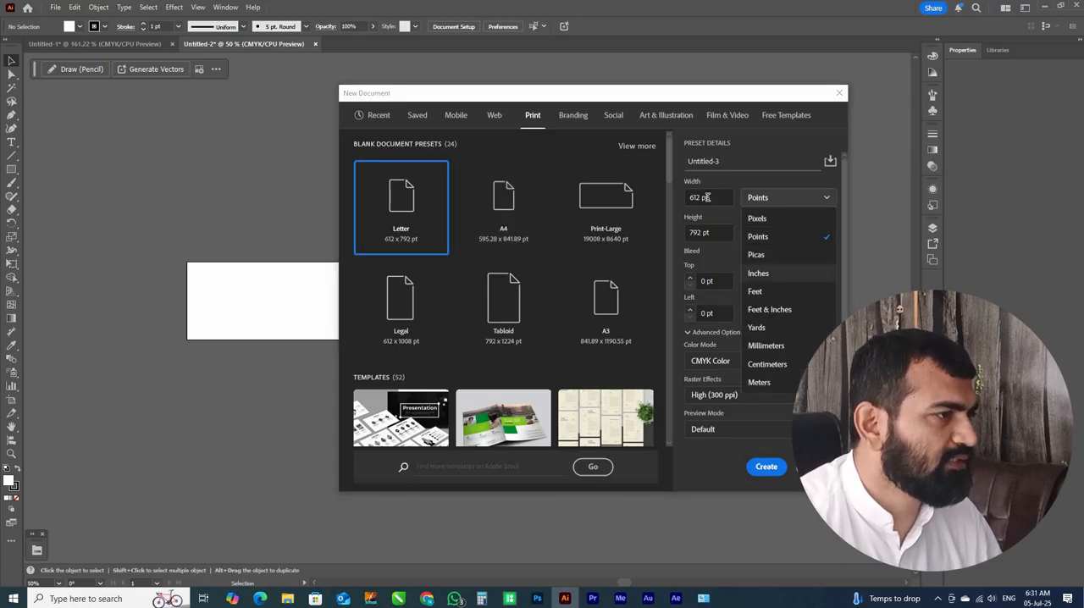
key("Return")
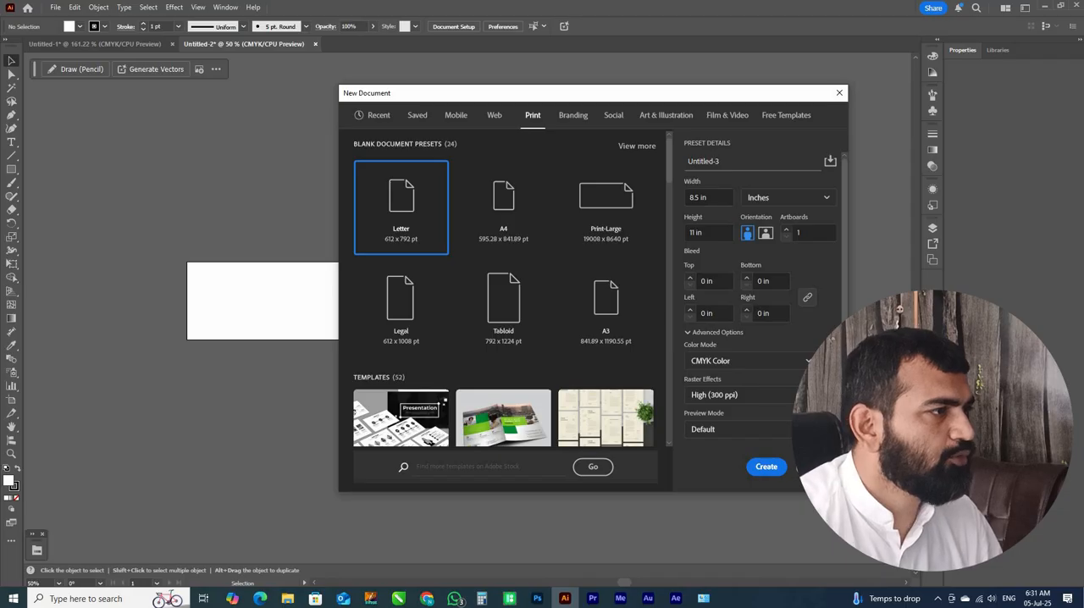
Set the new document's size to 5 in wide by 3 in high with CMYK Color as the color mode
left_click_drag(713, 197, 651, 200)
type("5")
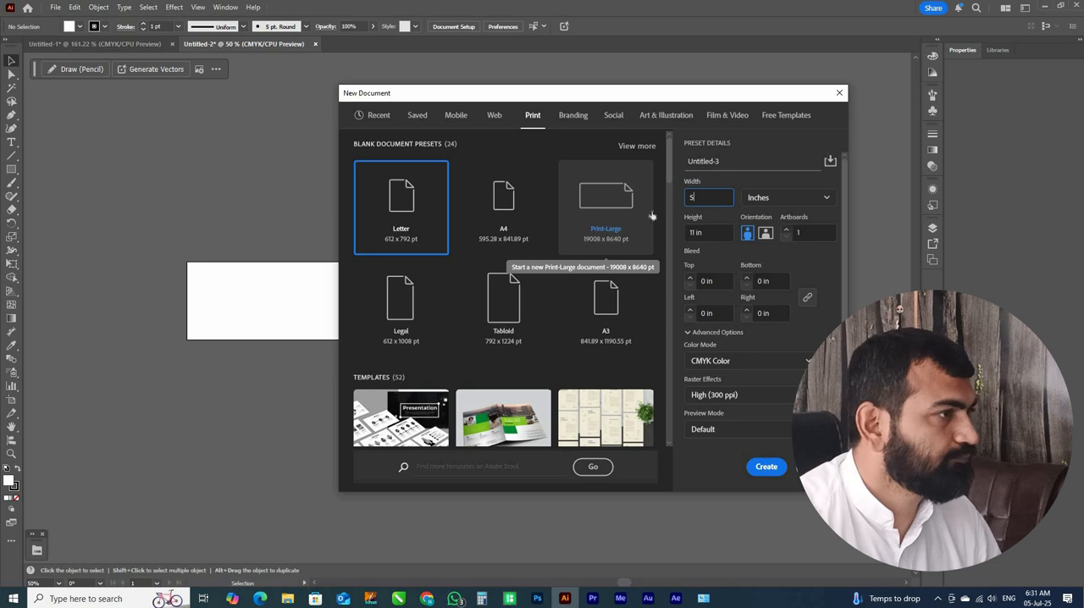
key("Tab")
type("3")
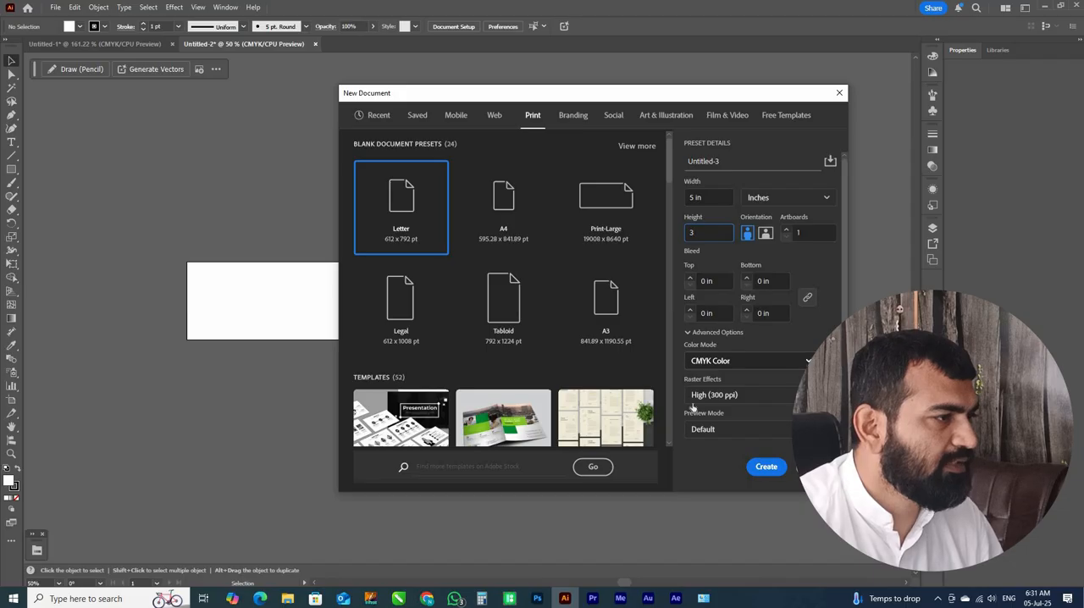
left_click(730, 361)
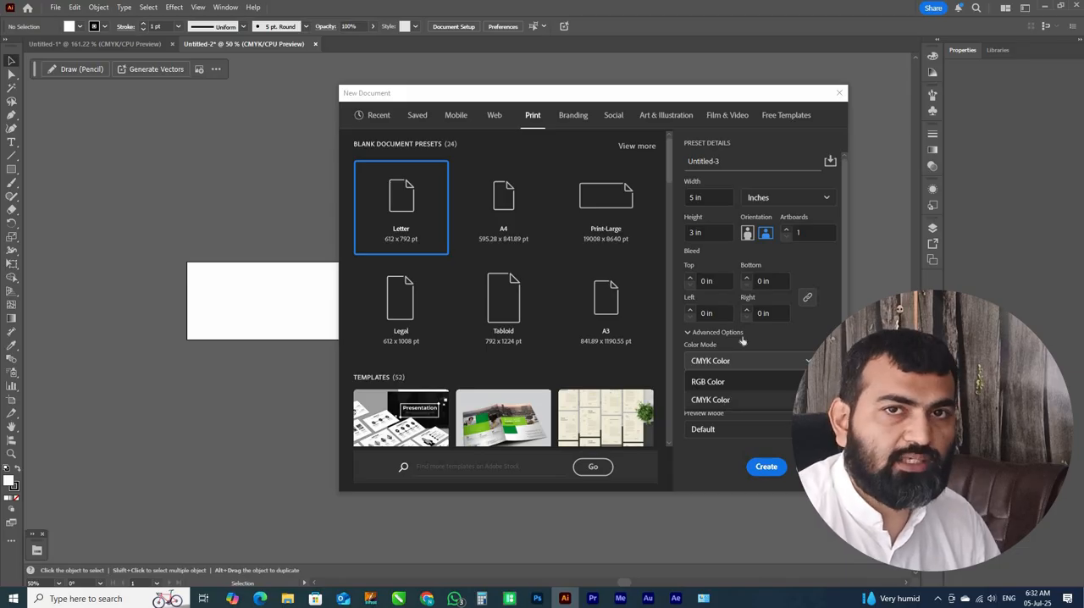
left_click(739, 397)
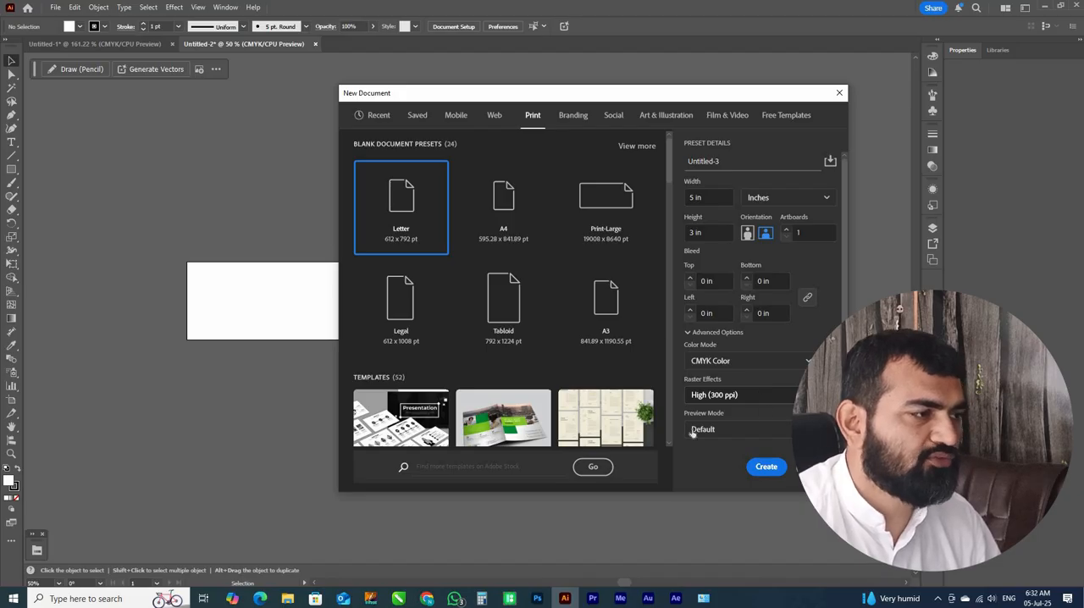
Look over the additional document settings, dismiss them and create the document
scroll(693, 434, "down", 1)
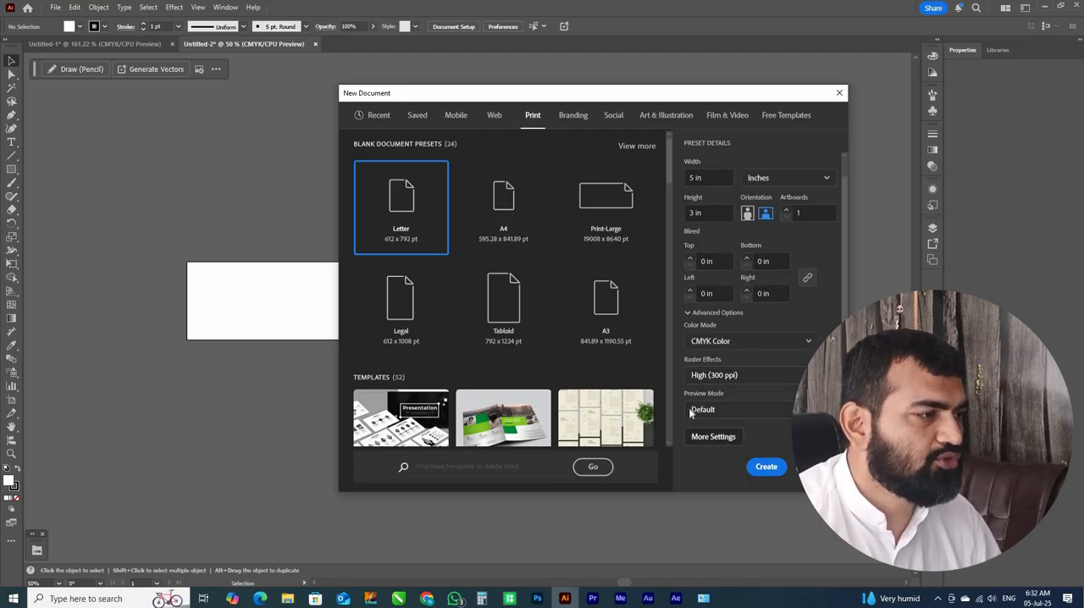
left_click(726, 436)
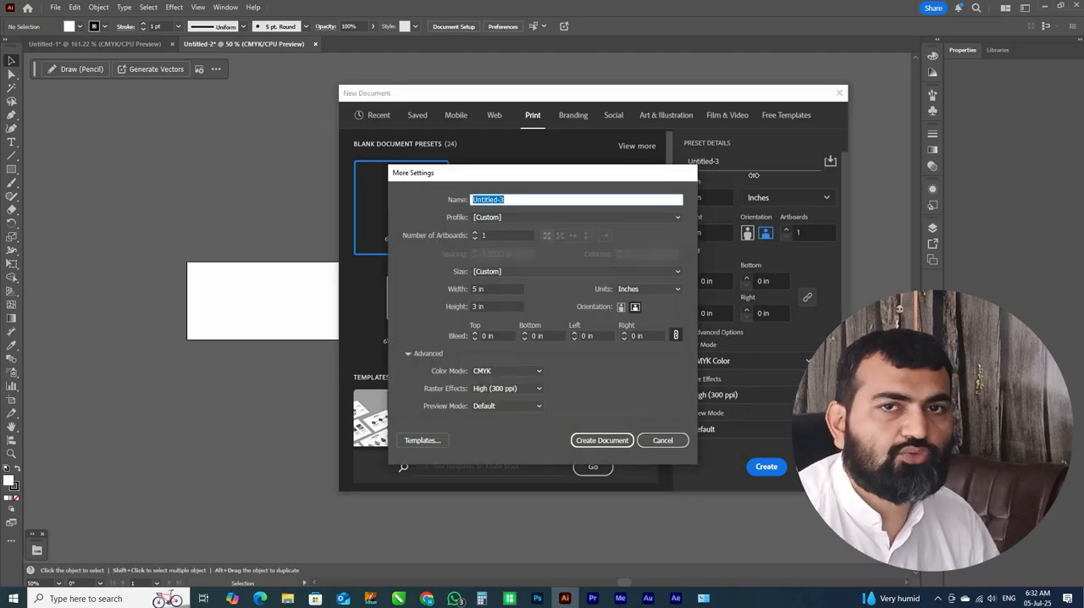
key("Escape")
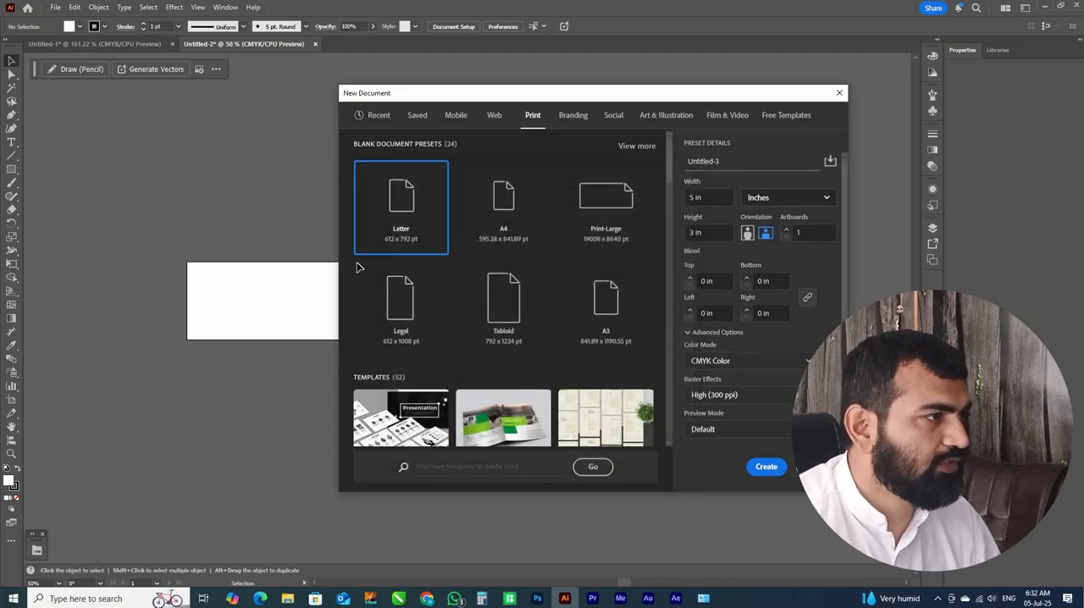
key("Return")
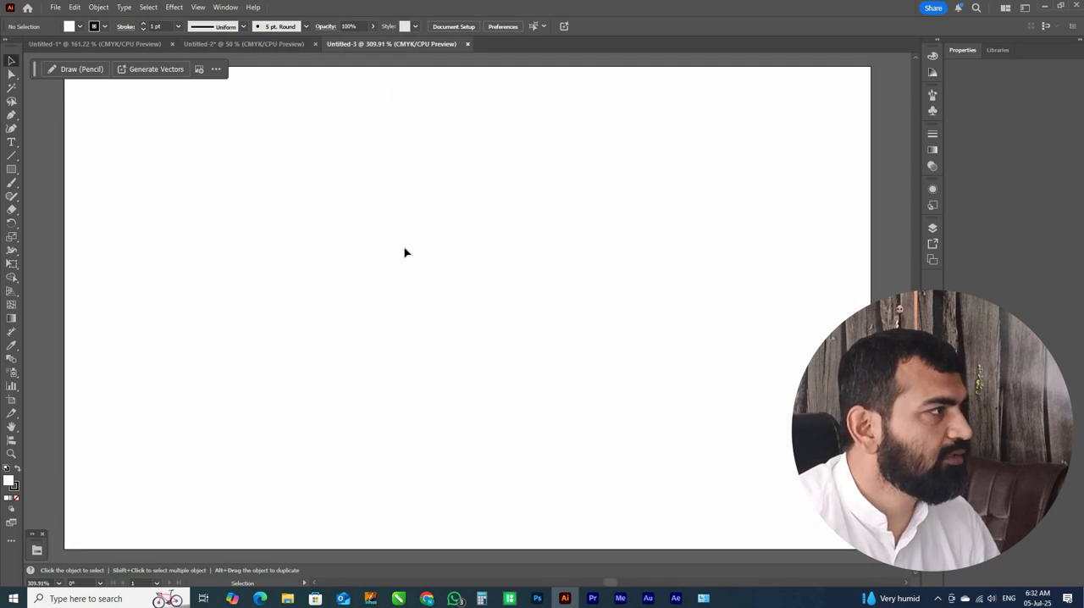
Activate the Artboard tool and set the artboard's width to 7 in
key("ctrl+minus")
key("ctrl+minus")
key("ctrl+minus")
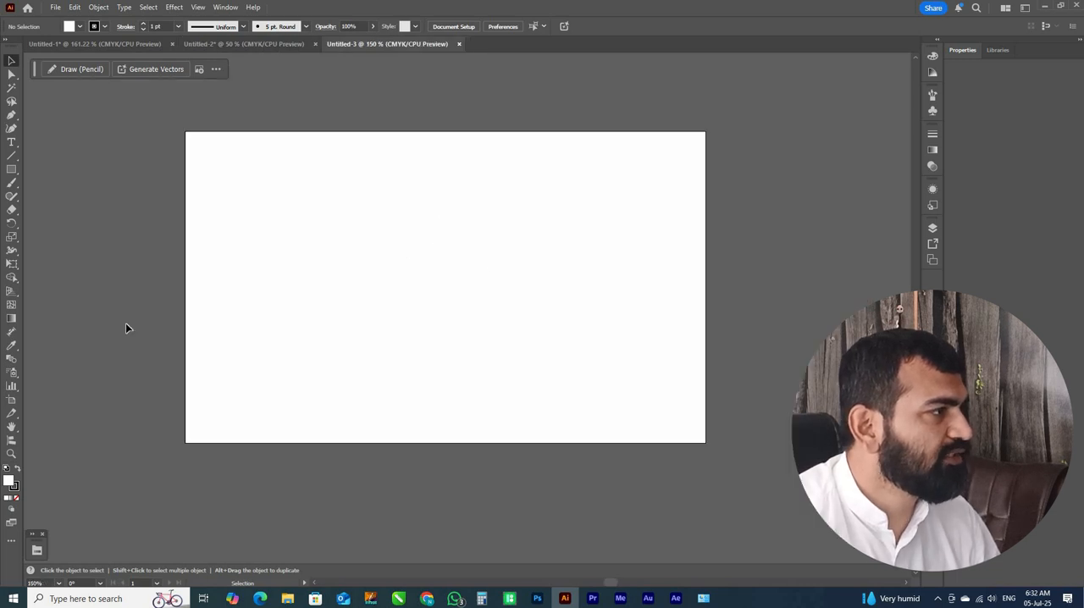
key("ctrl+equal")
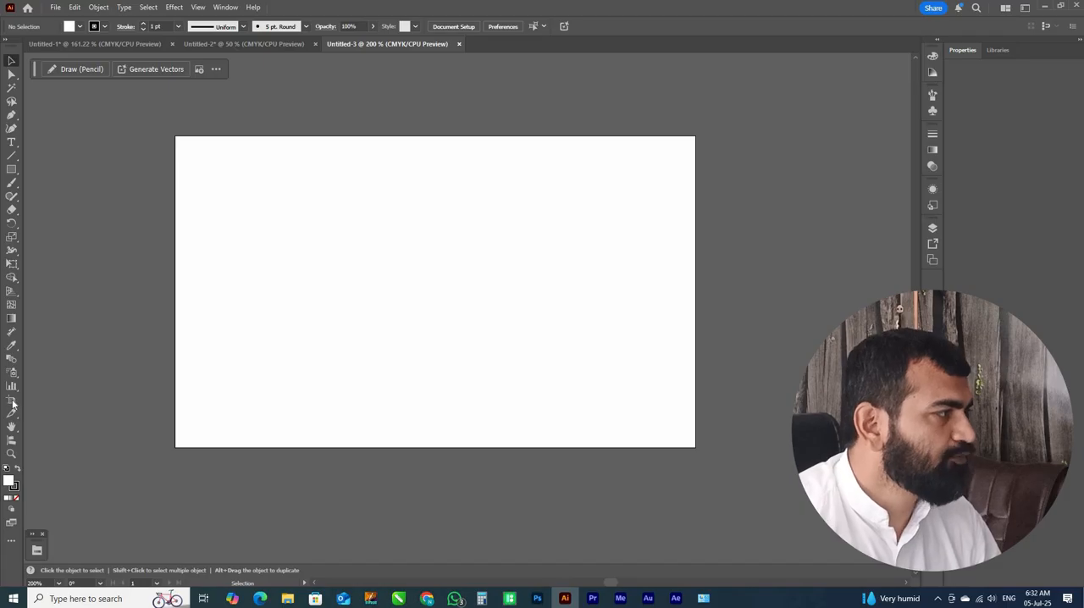
left_click(505, 160)
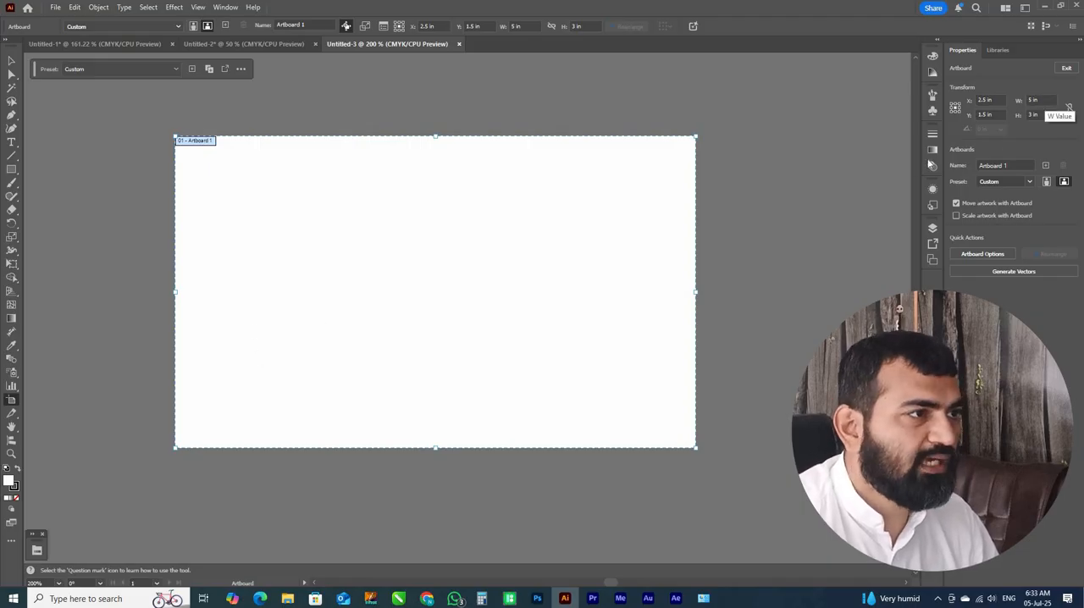
left_click_drag(1045, 100, 931, 164)
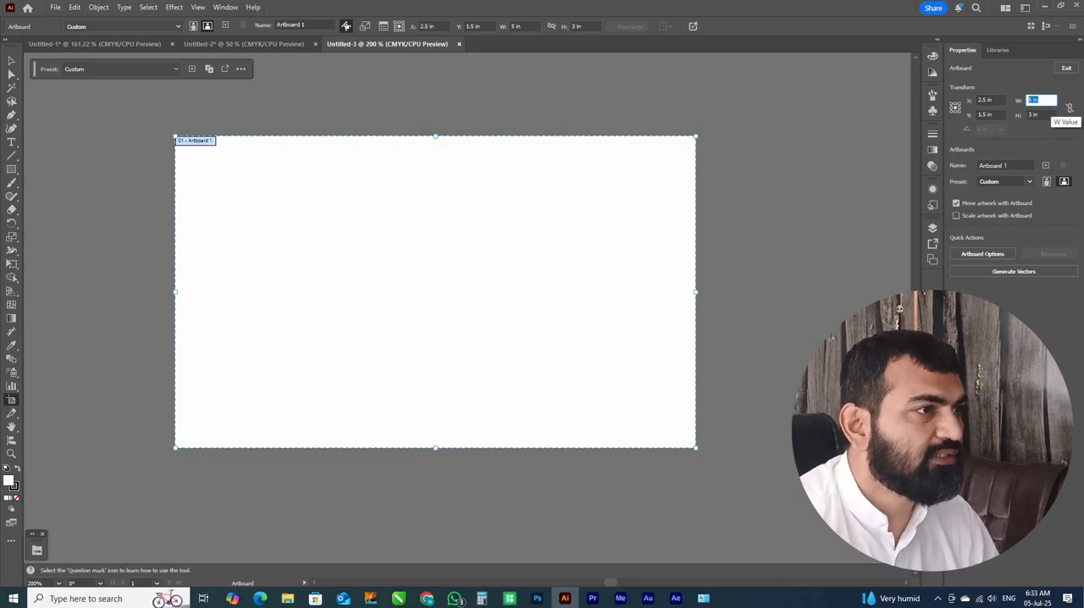
type("7")
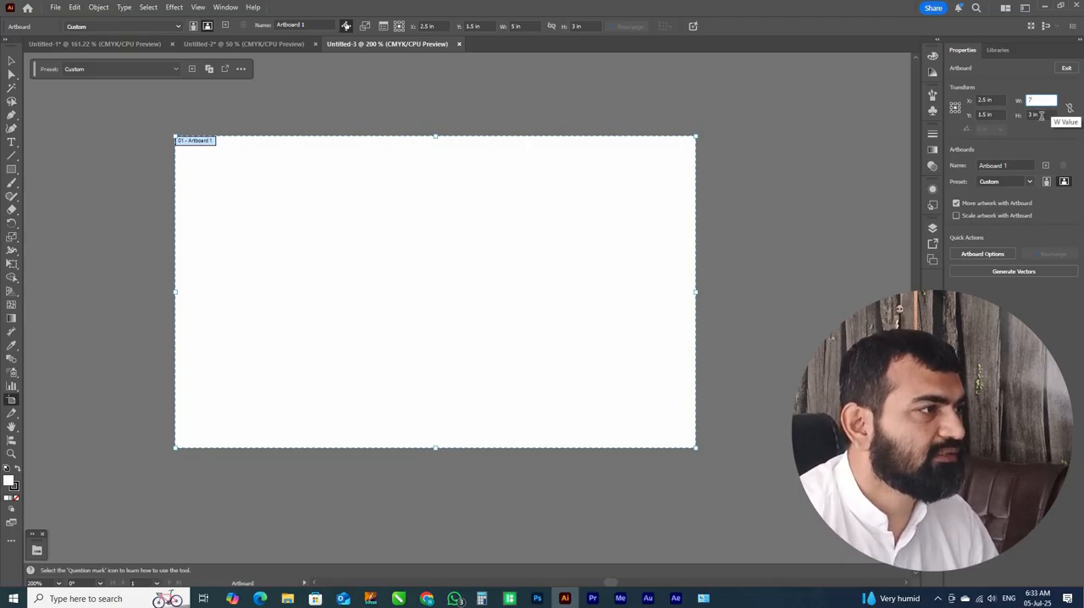
key("Return")
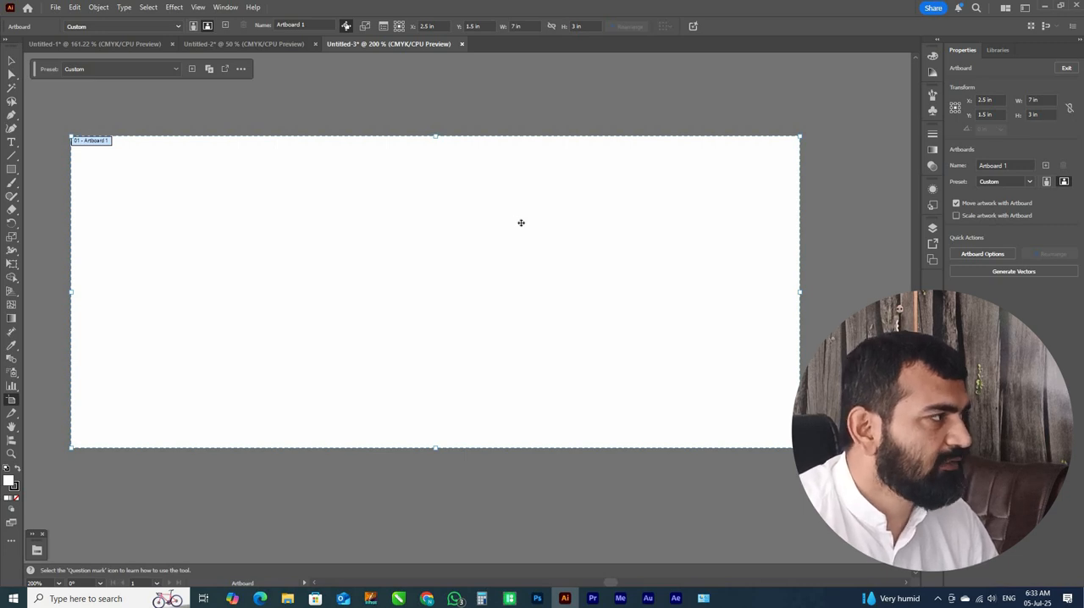
Try the artboard in portrait orientation twice, returning it to landscape each time
scroll(520, 223, "down", 1)
scroll(521, 222, "up", 1)
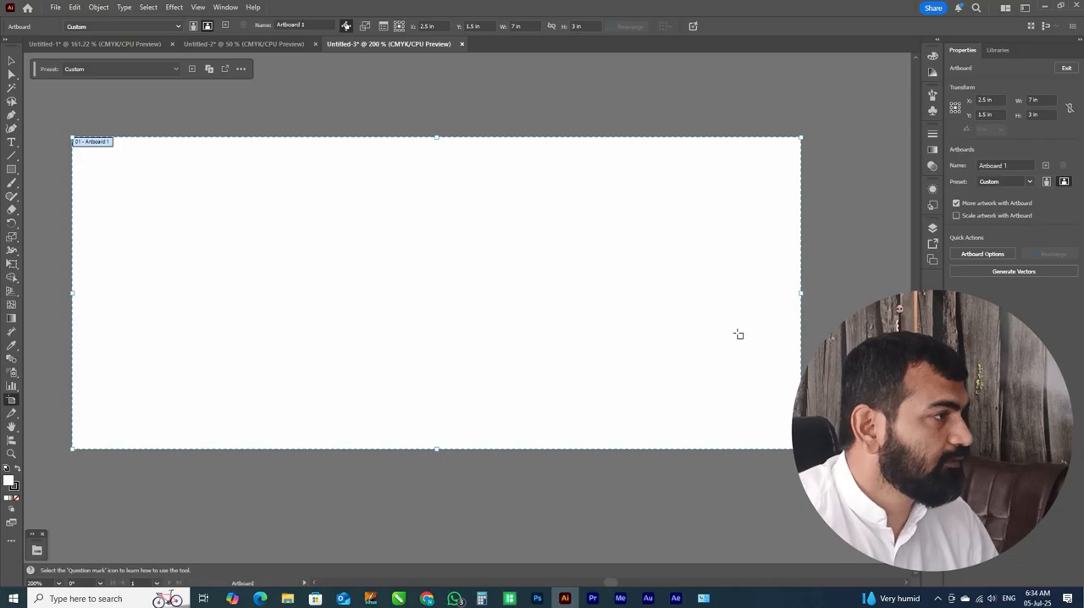
key("ctrl+minus")
key("ctrl+minus")
key("ctrl+equal")
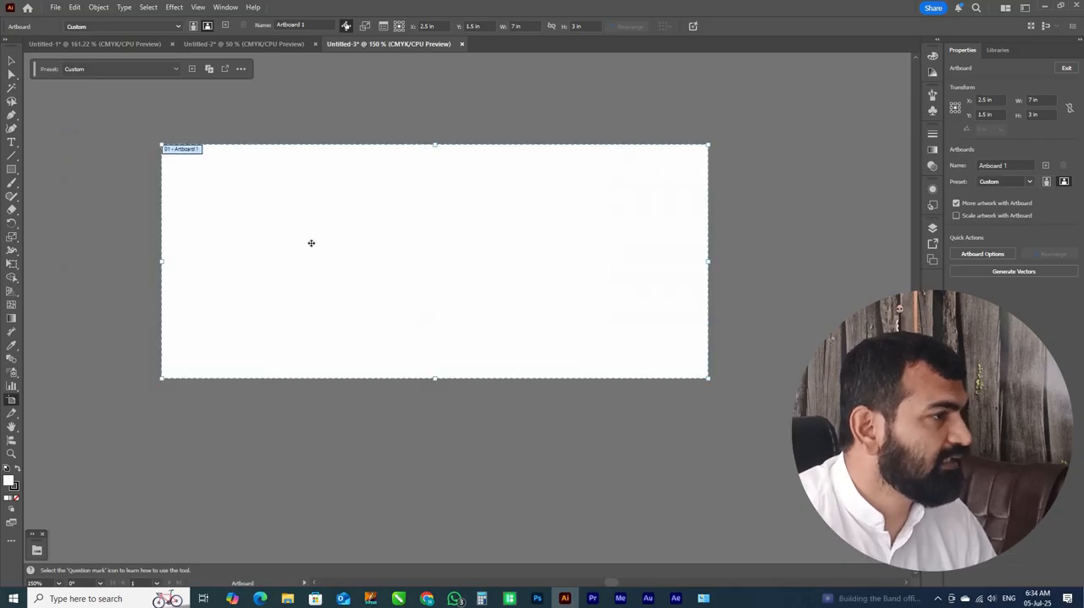
key("ctrl+minus")
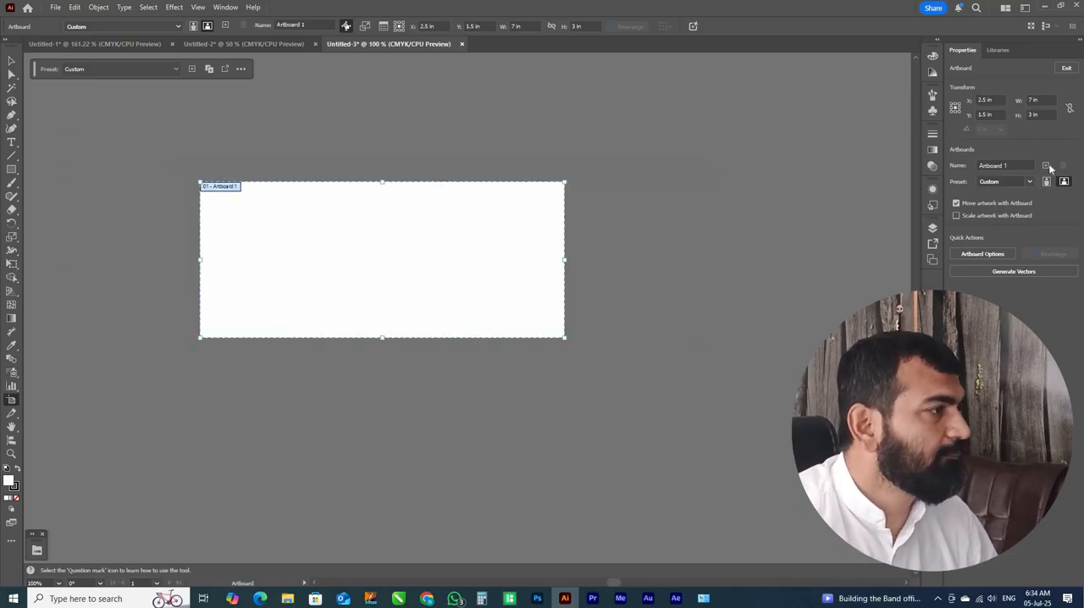
key("ctrl+minus")
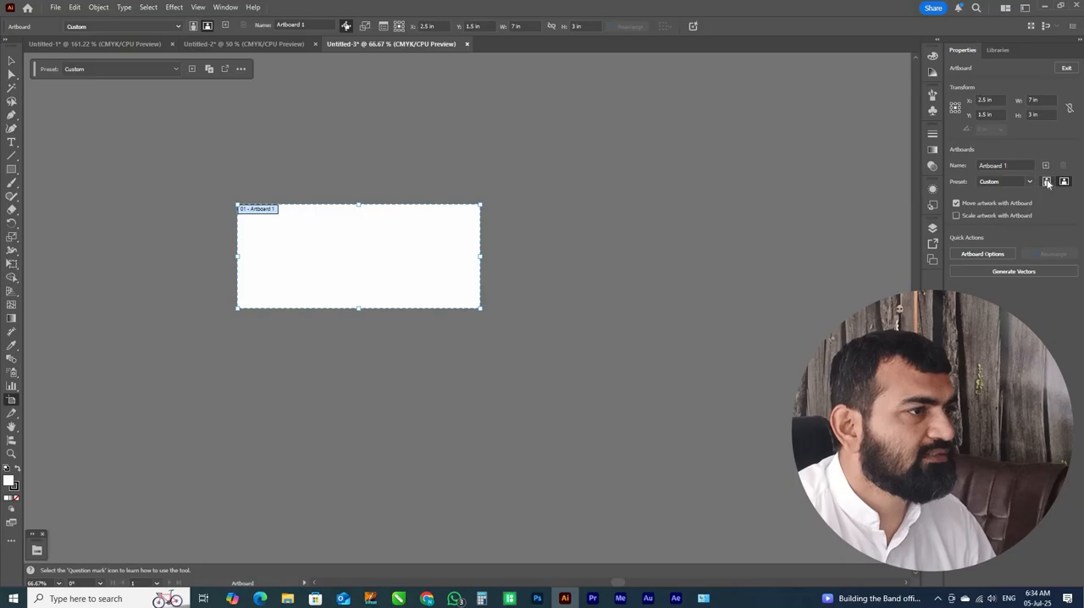
left_click(1048, 182)
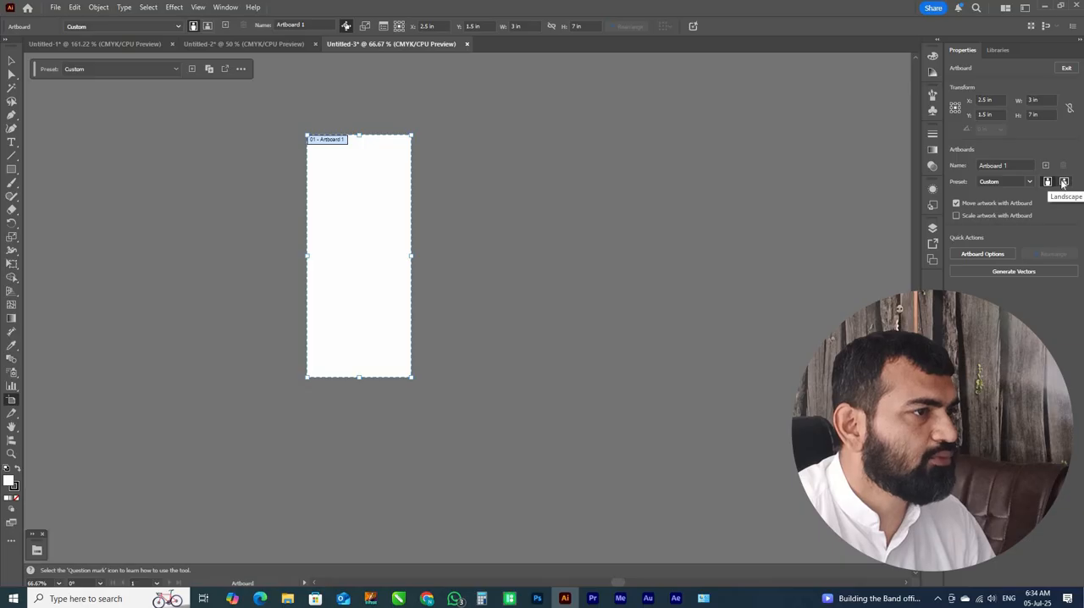
left_click(1063, 182)
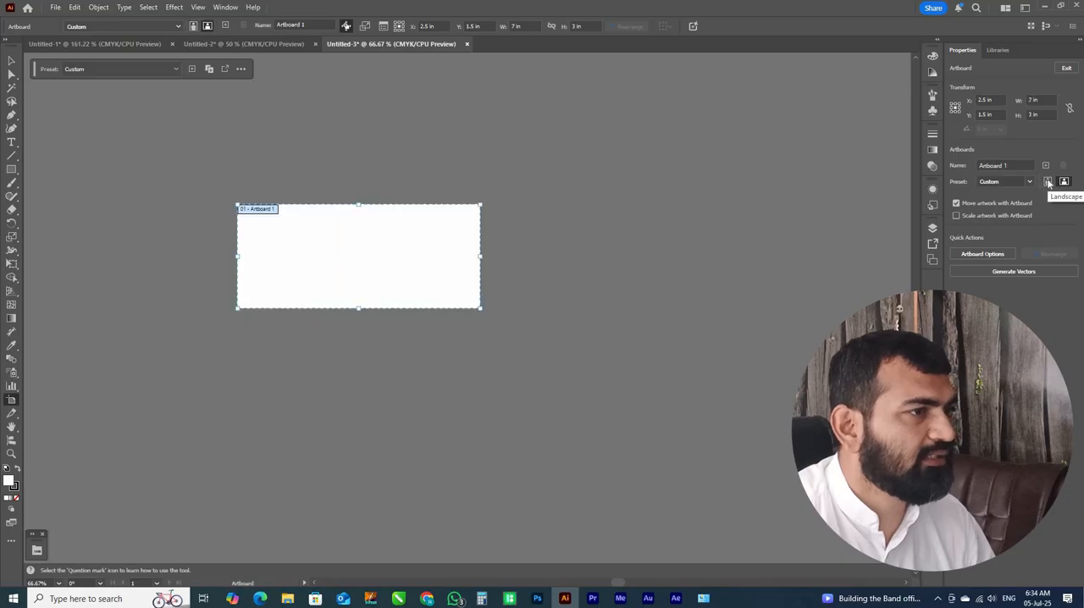
left_click(1047, 182)
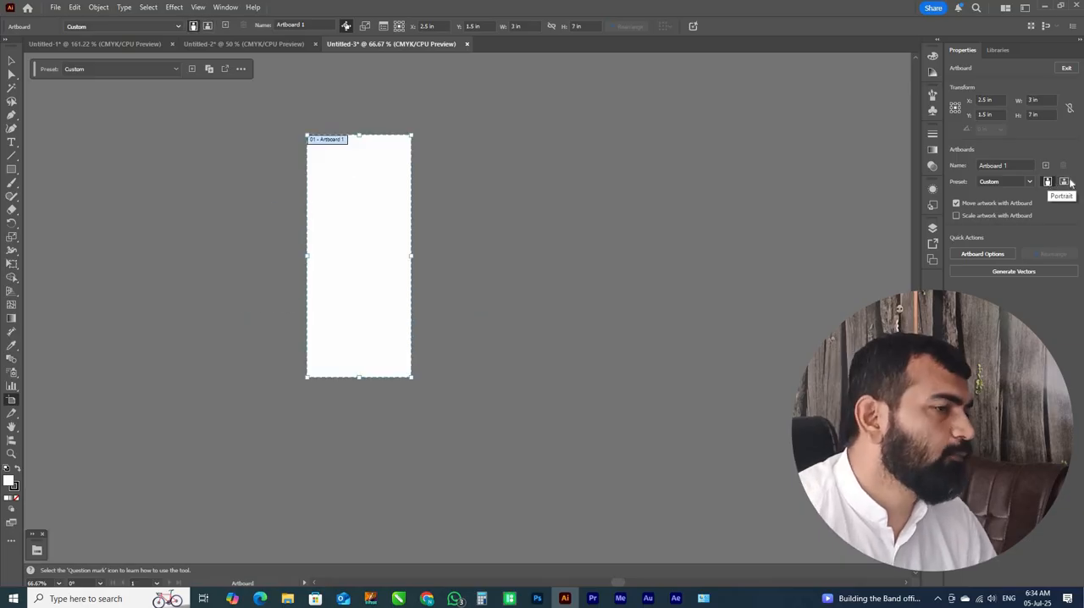
left_click(1065, 183)
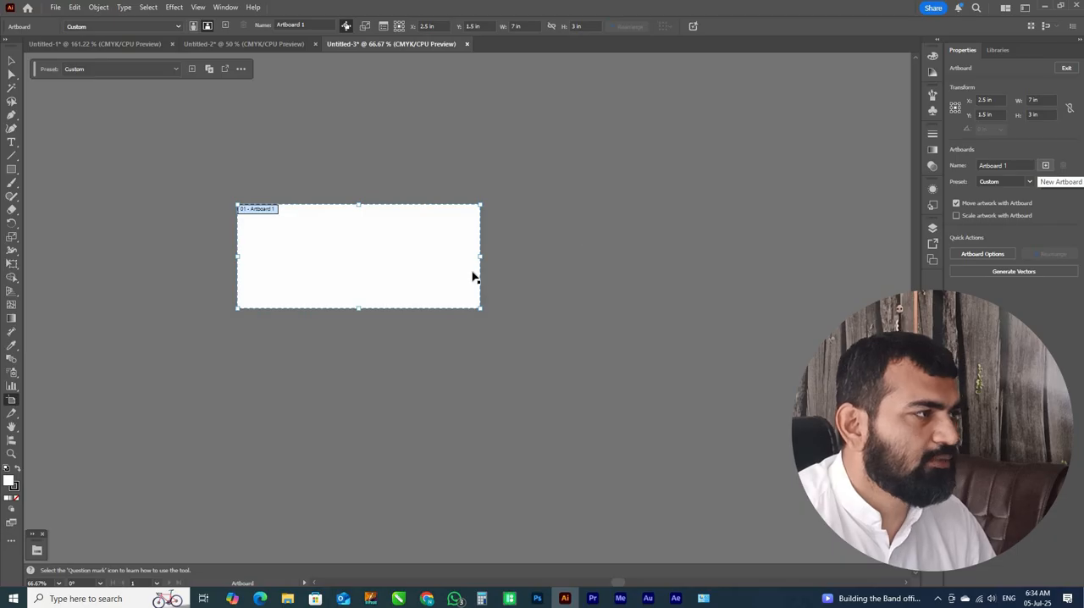
Add a second artboard beside the first one and delete it again
scroll(504, 240, "down", 3)
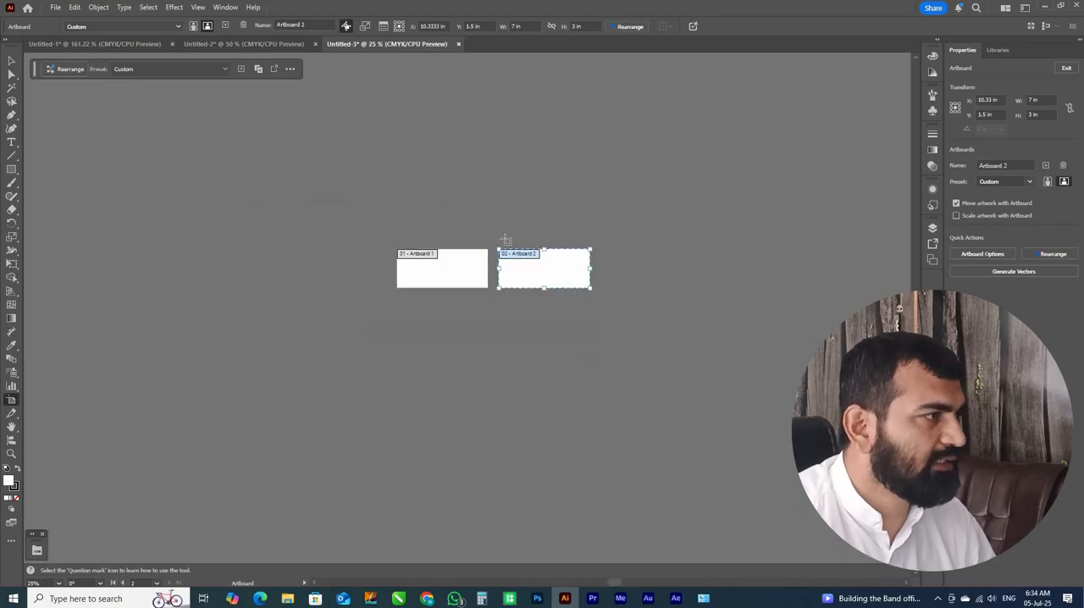
scroll(505, 240, "up", 2)
scroll(505, 239, "up", 4)
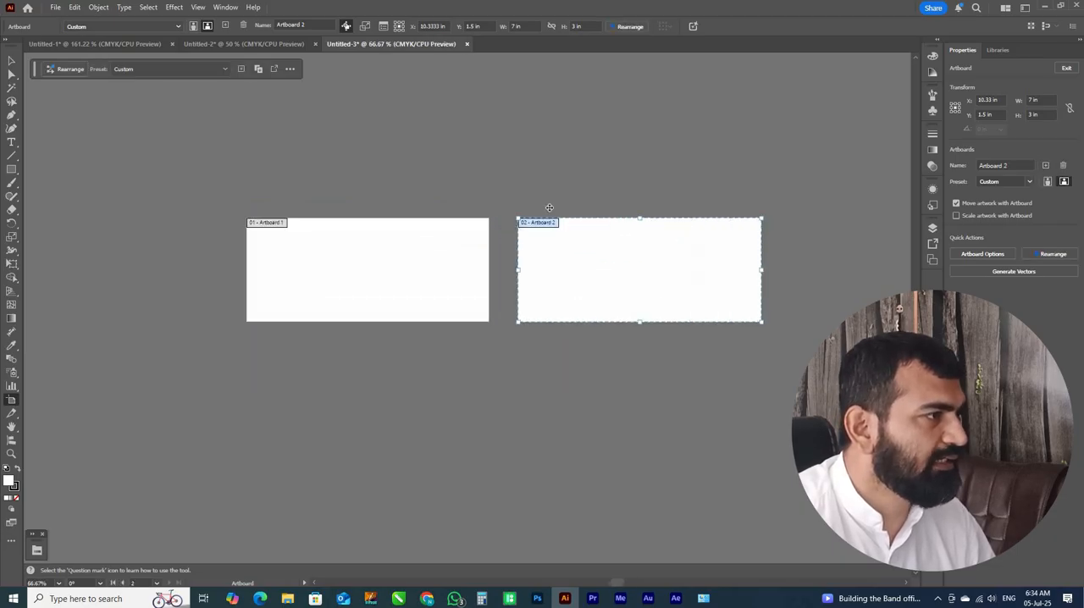
scroll(335, 225, "down", 3)
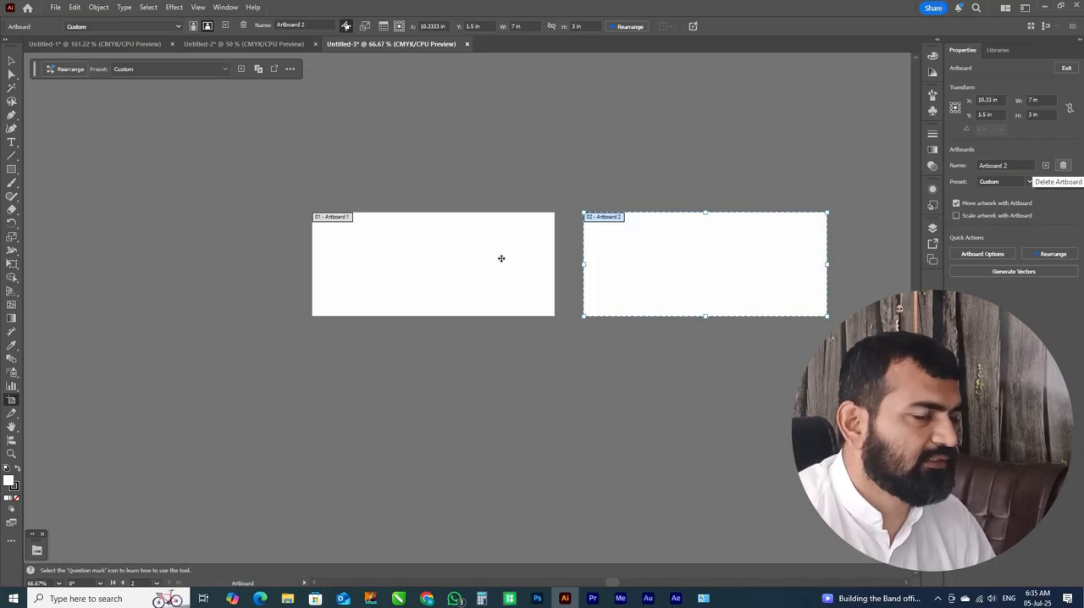
key("Delete")
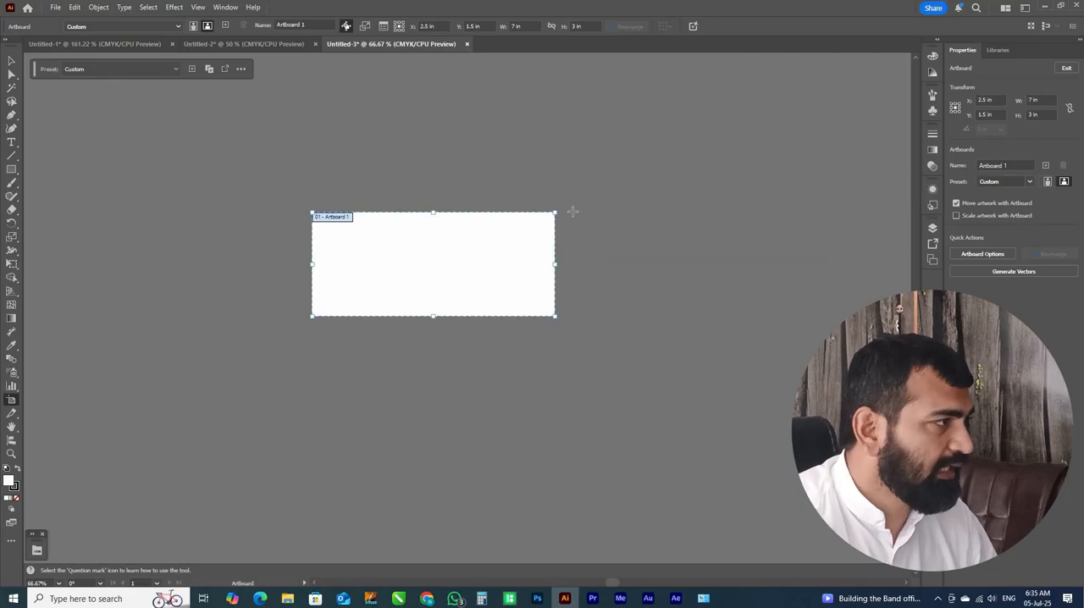
Draw a rectangle beside the artboard and set its size to 3 in wide by 2 in high
key("m")
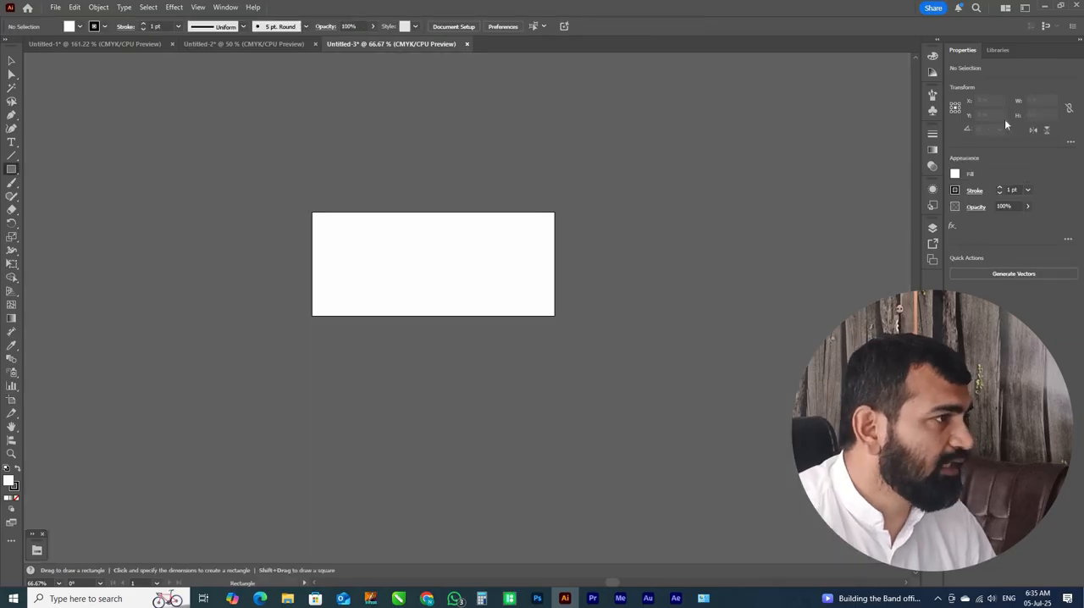
left_click_drag(574, 212, 805, 317)
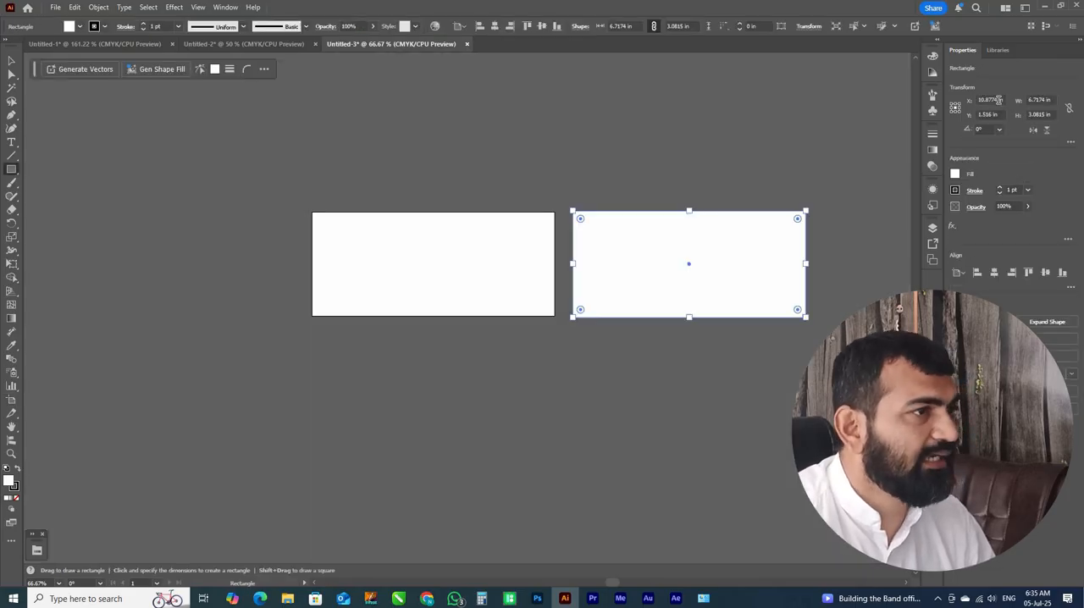
left_click_drag(1052, 100, 999, 100)
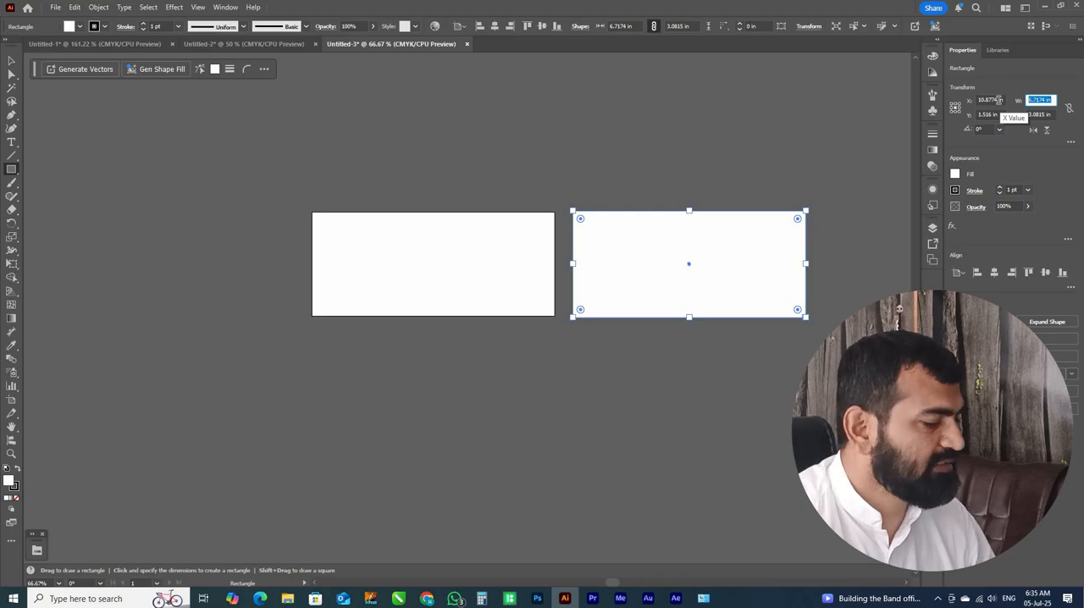
type("3")
key("Tab")
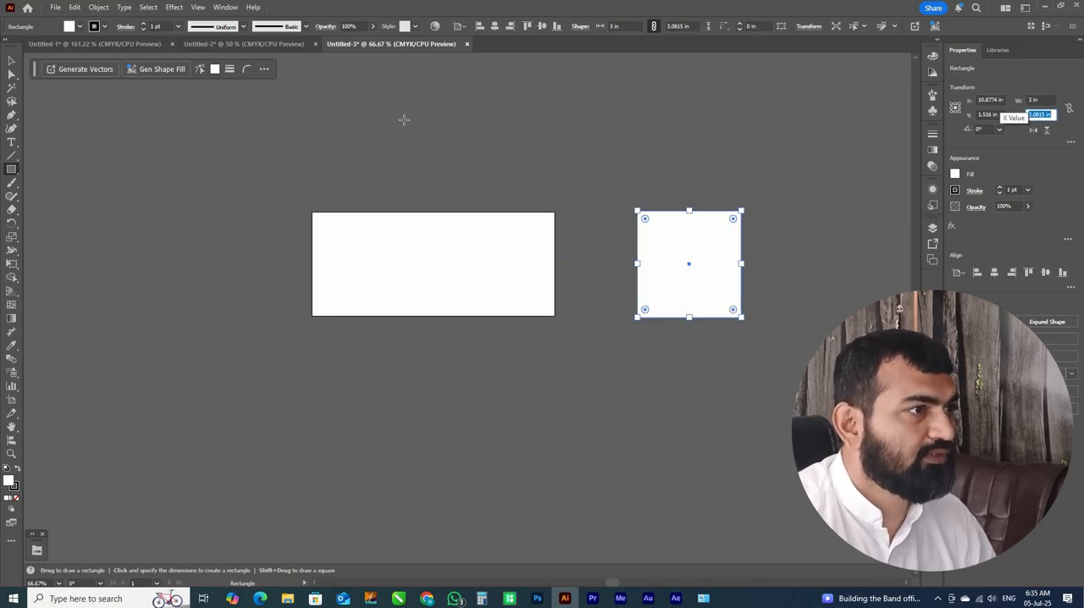
type("2")
key("Return")
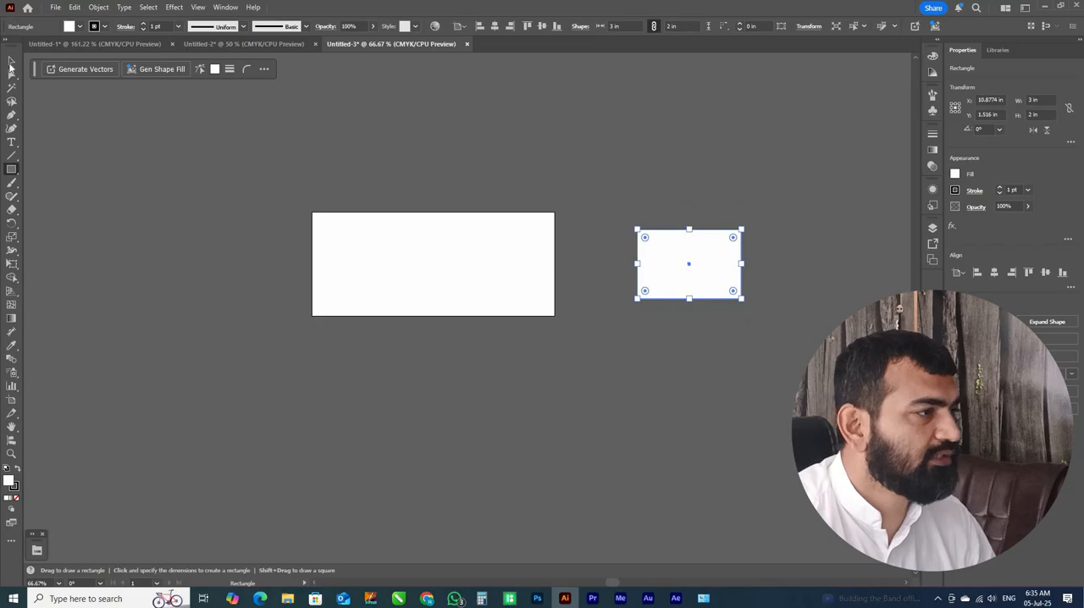
Move the 3 by 2 in rectangle around beside the artboard, undo the trial moves and leave it slightly closer to the artboard
key("v")
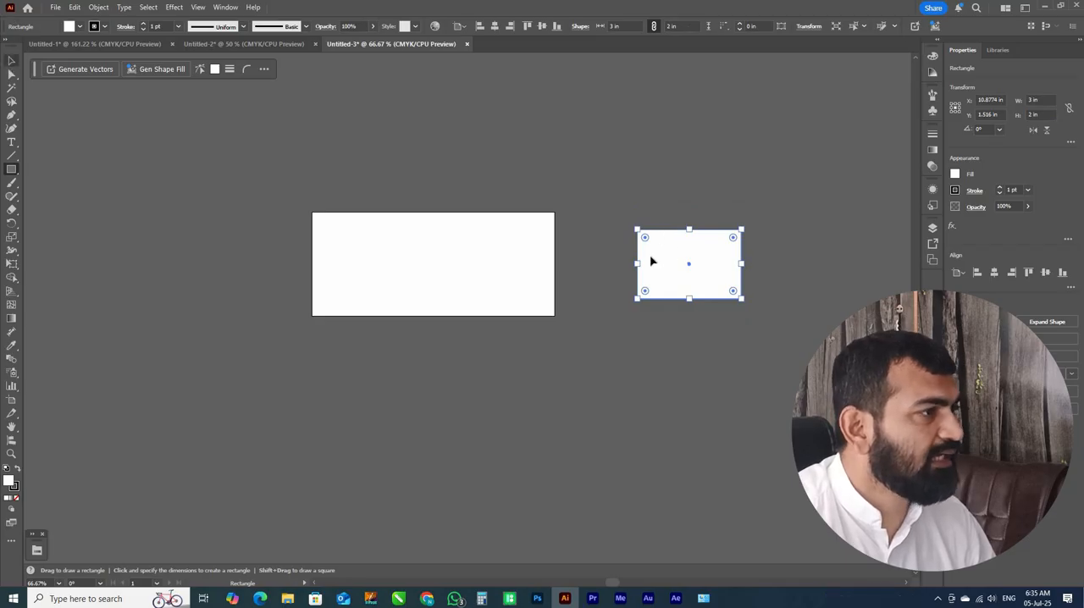
mouse_move(647, 250)
left_mouse_down()
mouse_move(609, 218)
mouse_move(634, 254)
mouse_move(647, 250)
mouse_move(619, 267)
mouse_move(619, 254)
mouse_move(632, 258)
left_mouse_up()
key("ctrl+z")
key("ctrl+z")
key("ctrl+z")
key("ctrl+z")
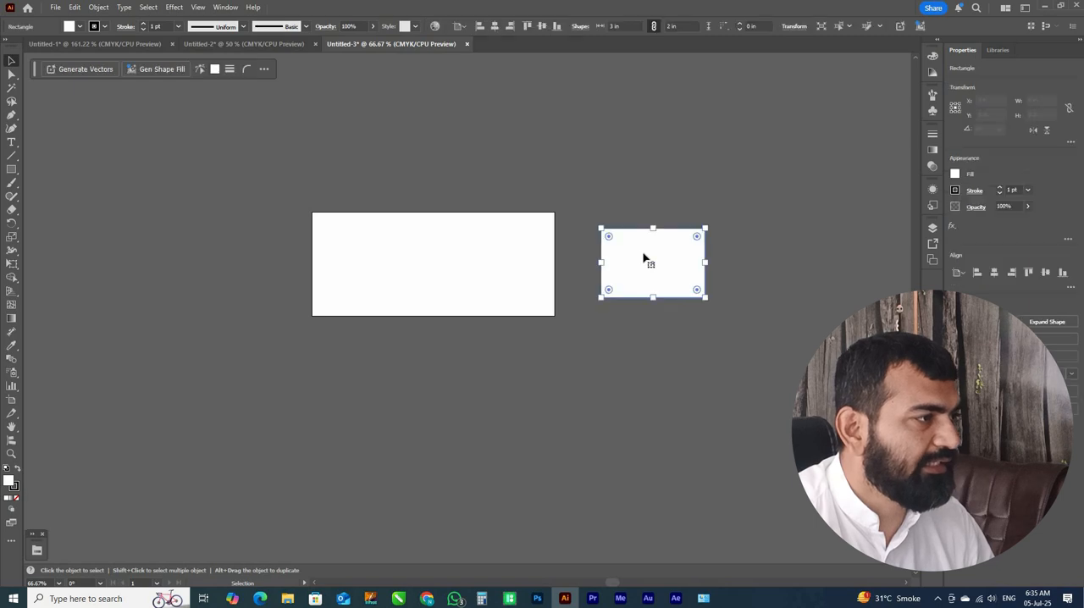
left_click_drag(644, 258, 644, 258)
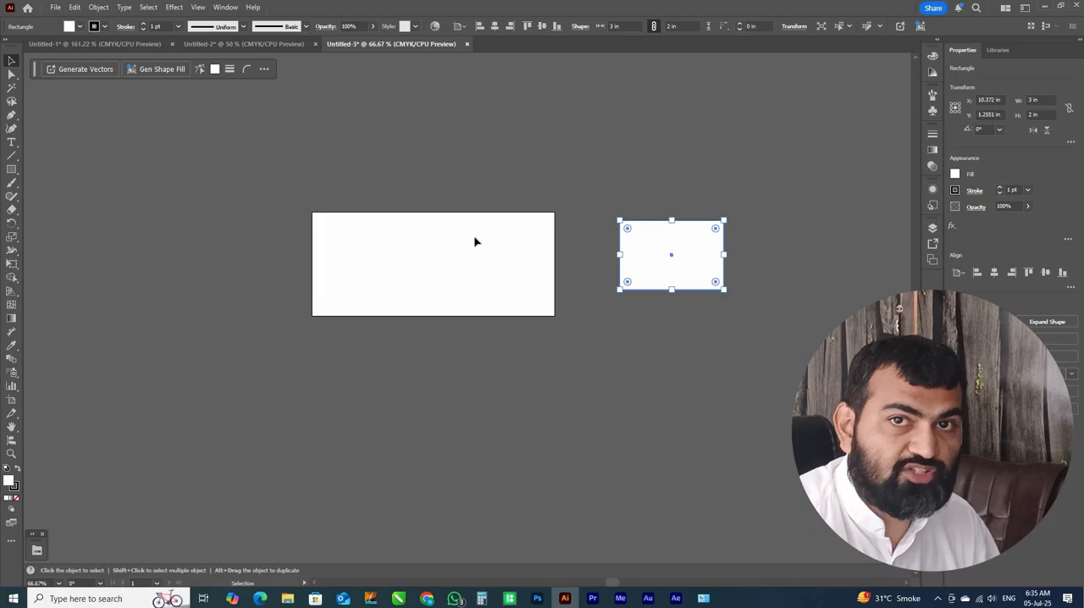
Draw a second artboard about 4.97 by 2.74 in below the first one with the Artboard tool
left_click(13, 400)
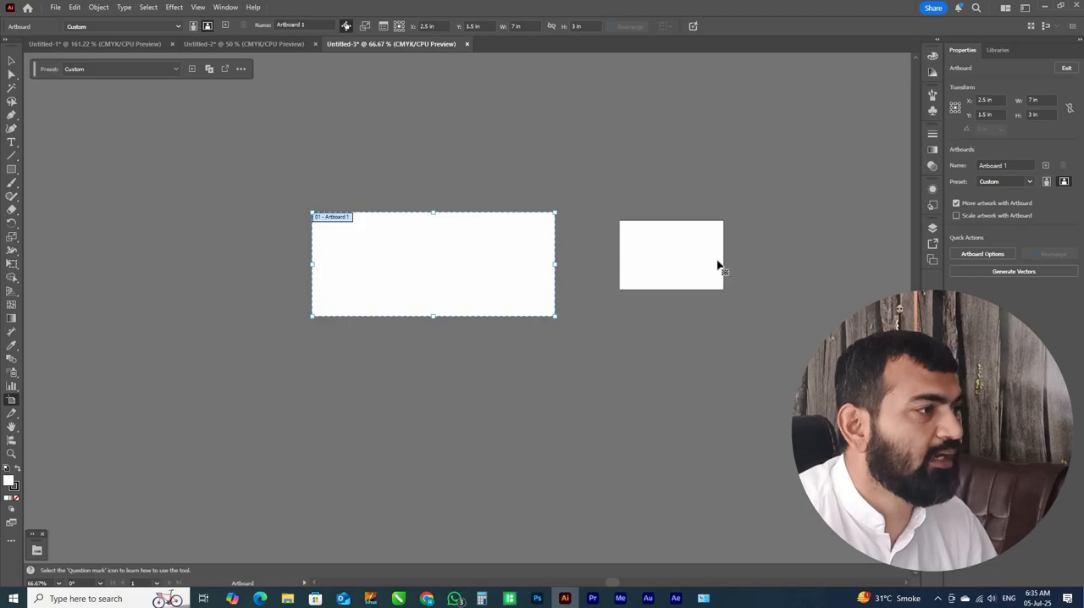
key("Escape")
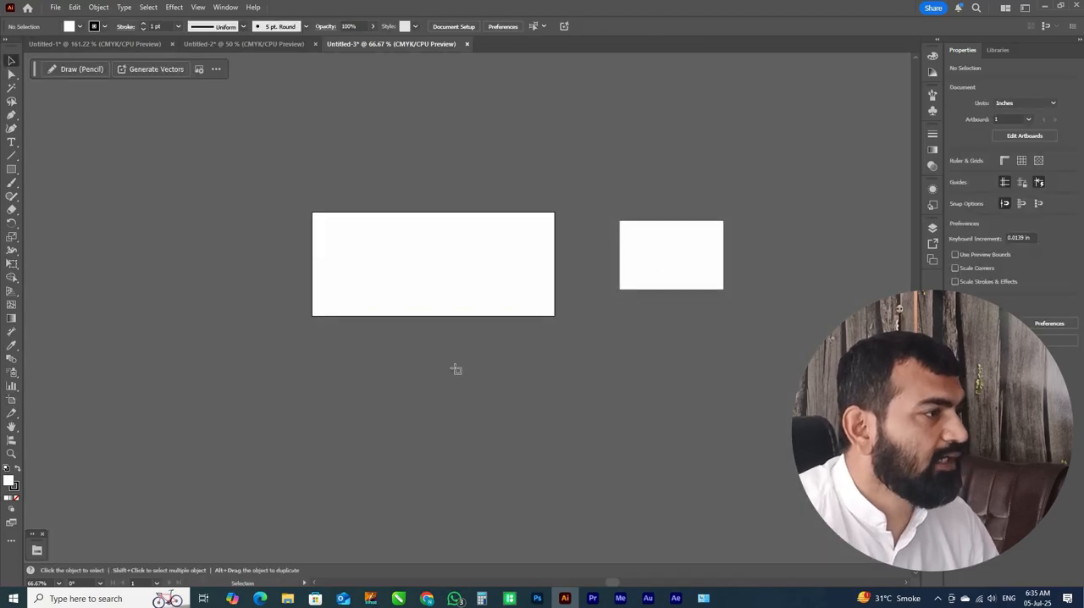
left_click_drag(360, 338, 532, 426)
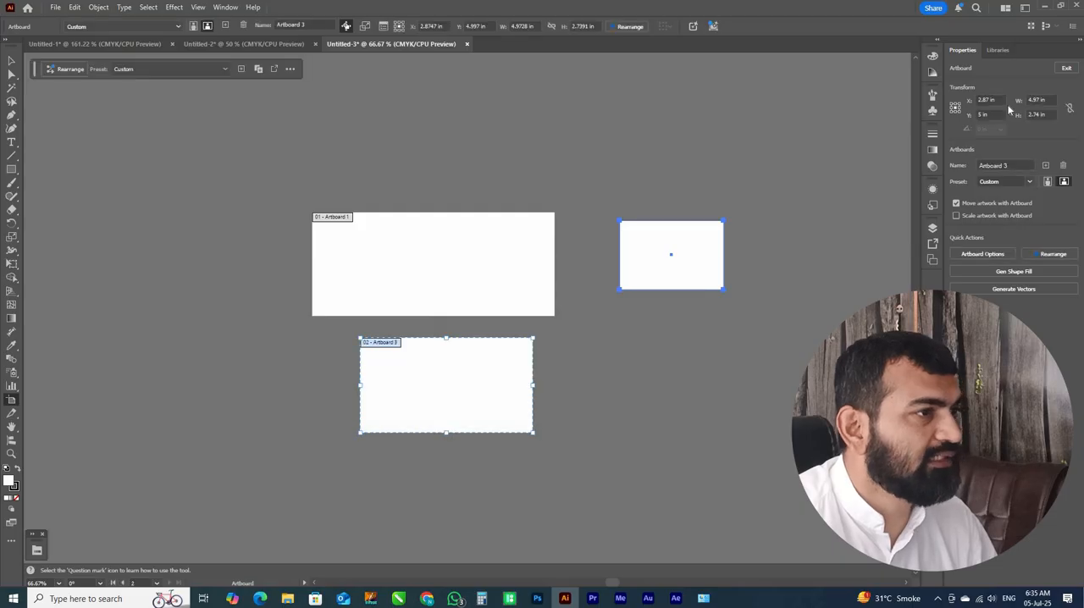
Set the new artboard to 3 in wide by 4 in high and move it below the first artboard's left end, leaving a gap
left_click(1039, 100)
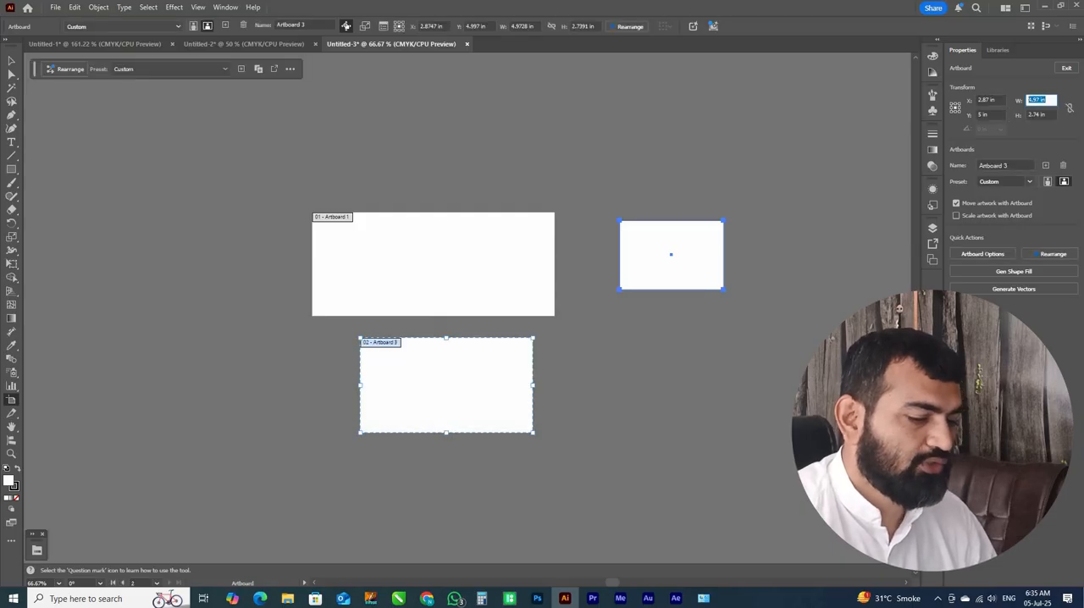
type("5")
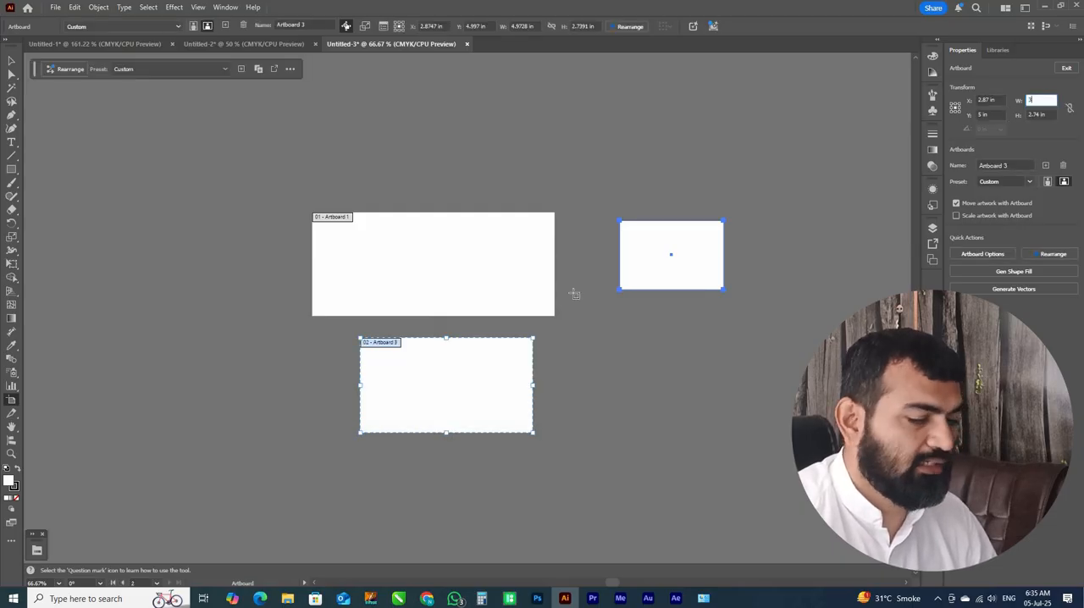
key("Tab")
type("4")
key("Return")
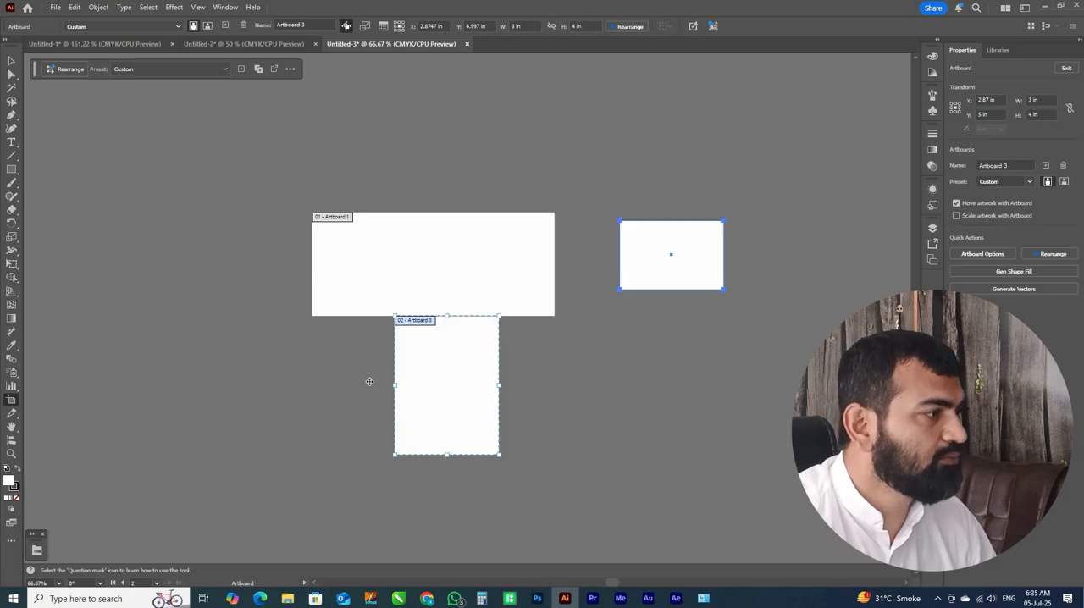
left_click_drag(369, 382, 331, 353)
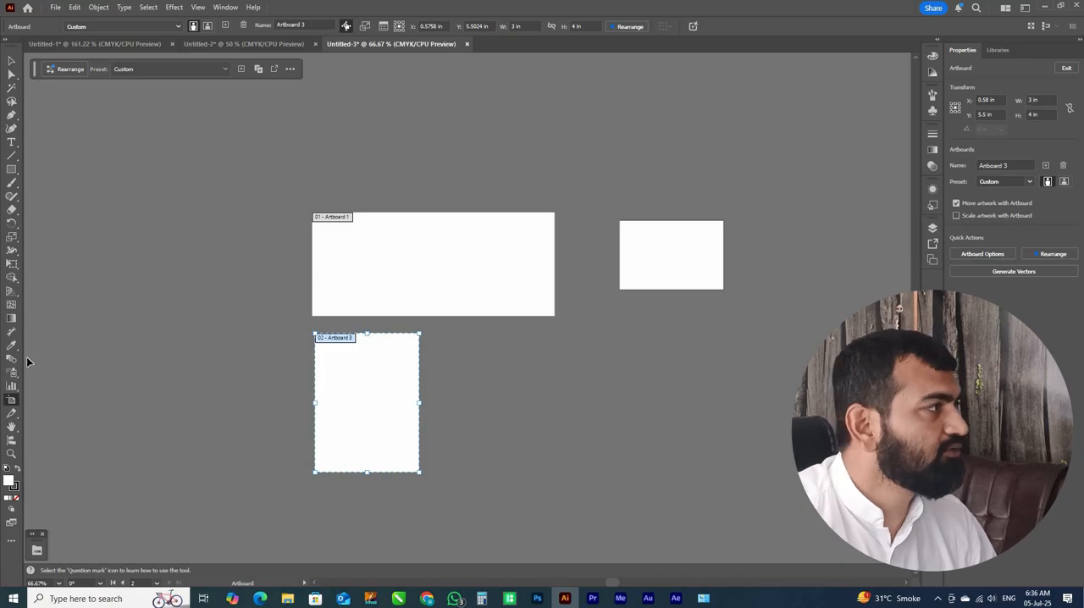
Select the 3 by 2 in rectangle and create an artboard fitted to it with the Artboard tool
key("v")
left_click(636, 254)
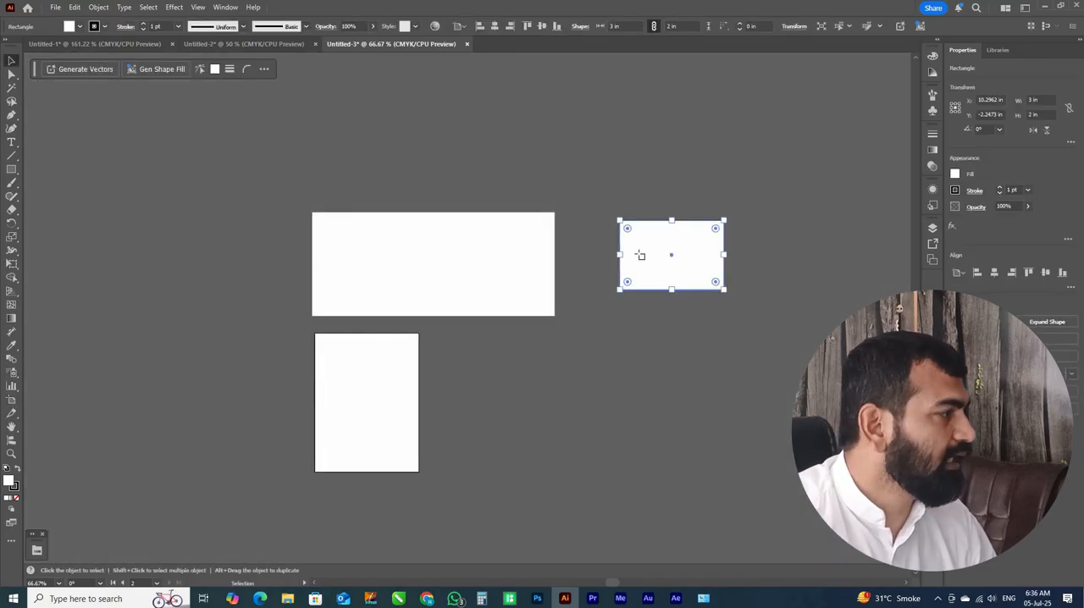
key("shift+o")
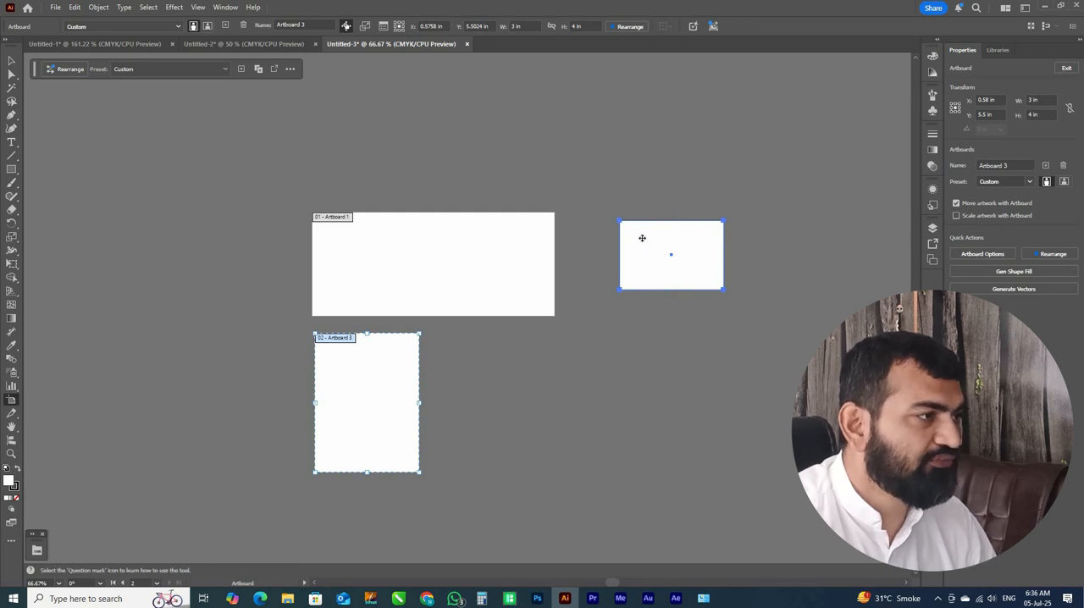
left_click(658, 230)
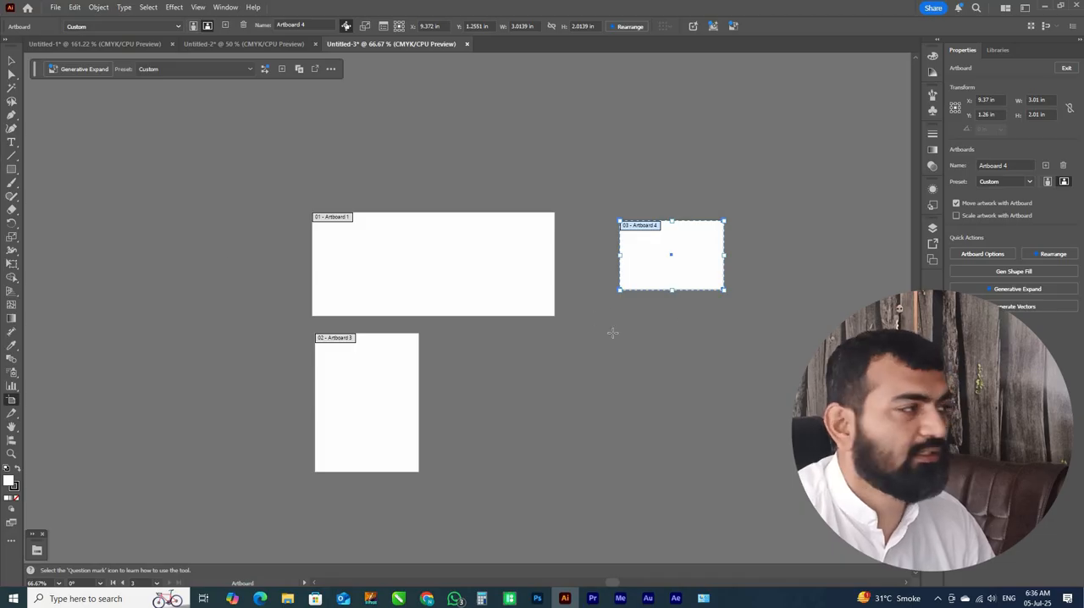
Draw a rectangle about 5.49 by 2.49 in below the small 3 by 2 in rectangle
left_click(11, 169)
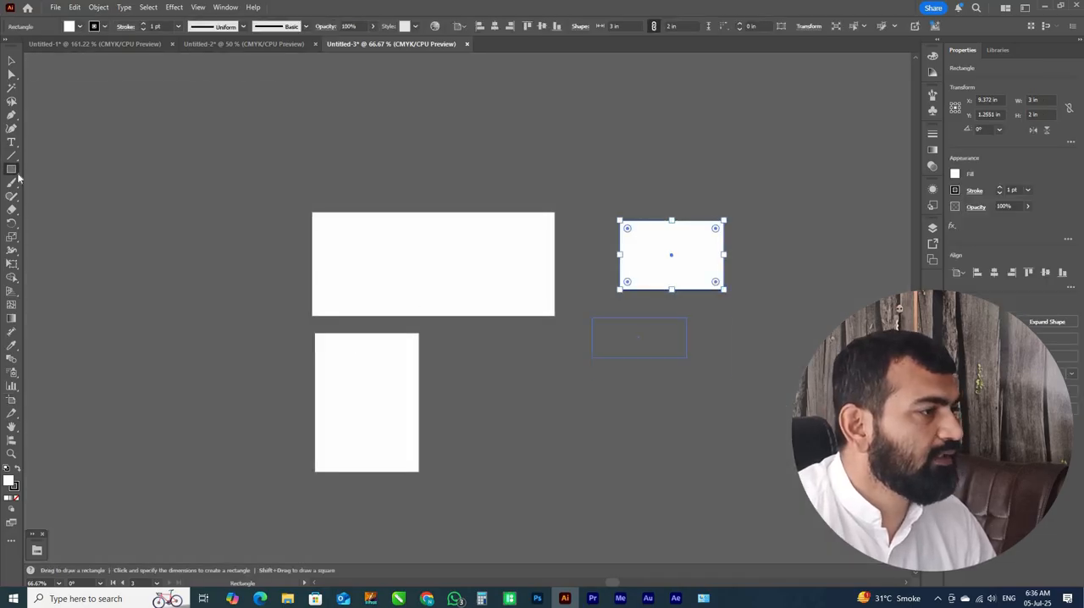
mouse_move(687, 357)
left_mouse_down()
mouse_move(778, 417)
mouse_move(782, 404)
left_mouse_up()
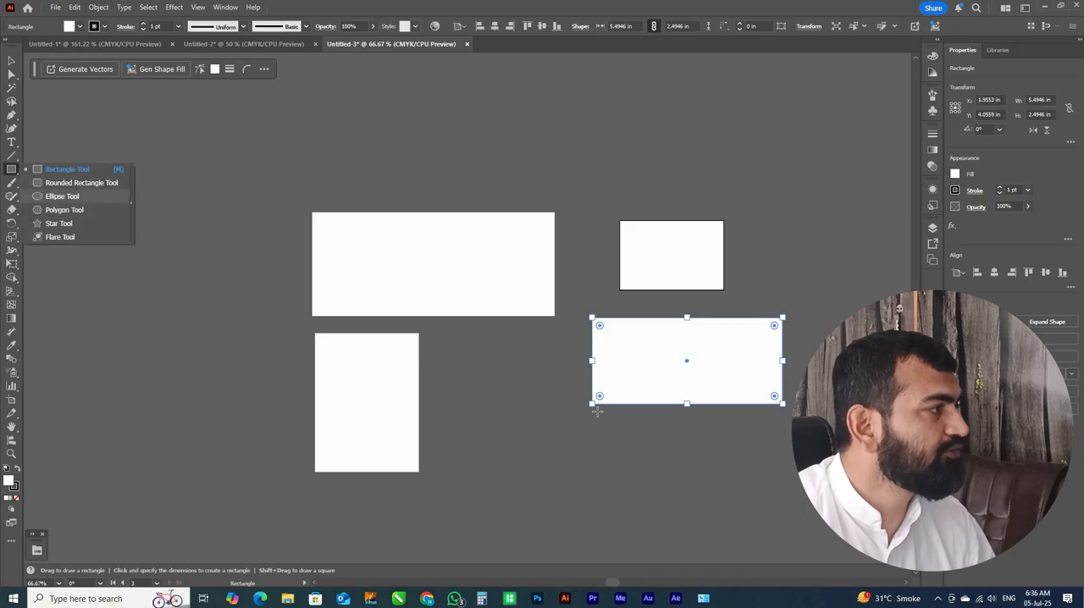
Draw an ellipse about 3.07 by 1.79 in between the portrait artboard and the large rectangle, and fit a new artboard to it
left_click(63, 197)
left_click_drag(458, 351, 565, 414)
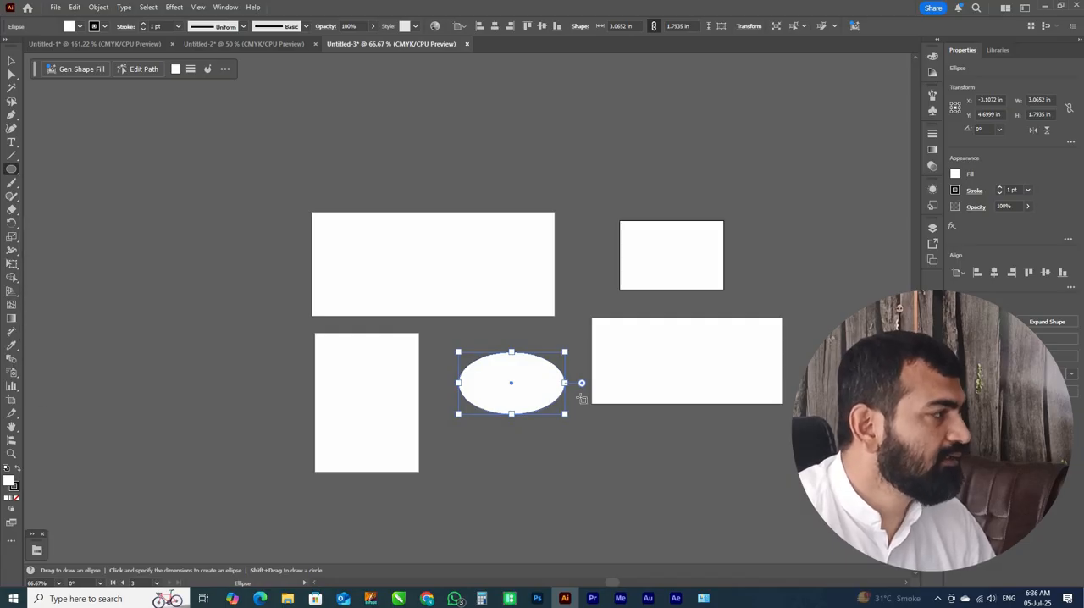
key("shift+o")
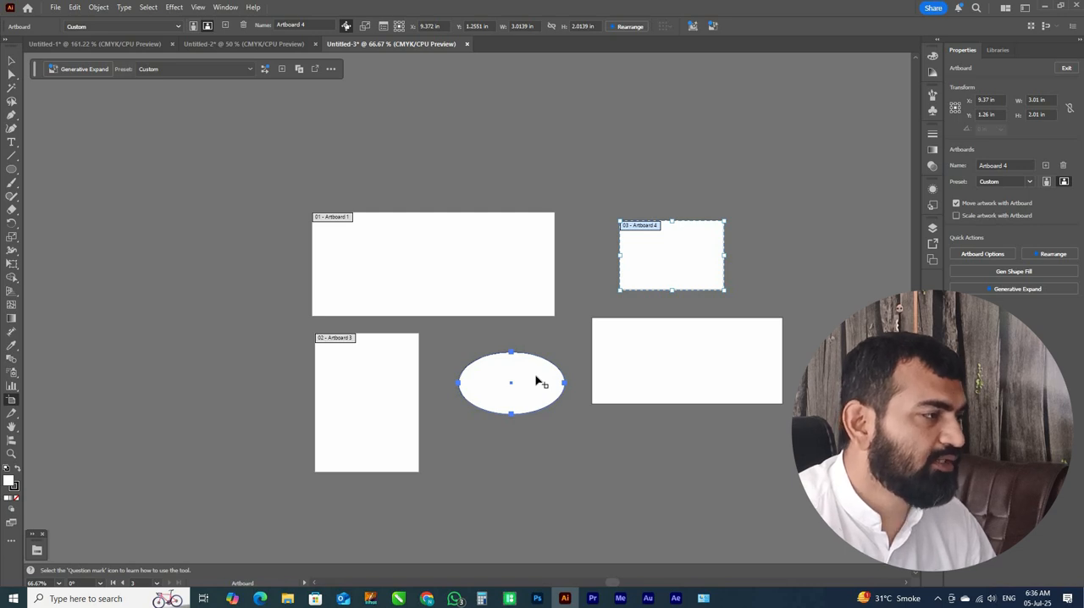
left_click(542, 369)
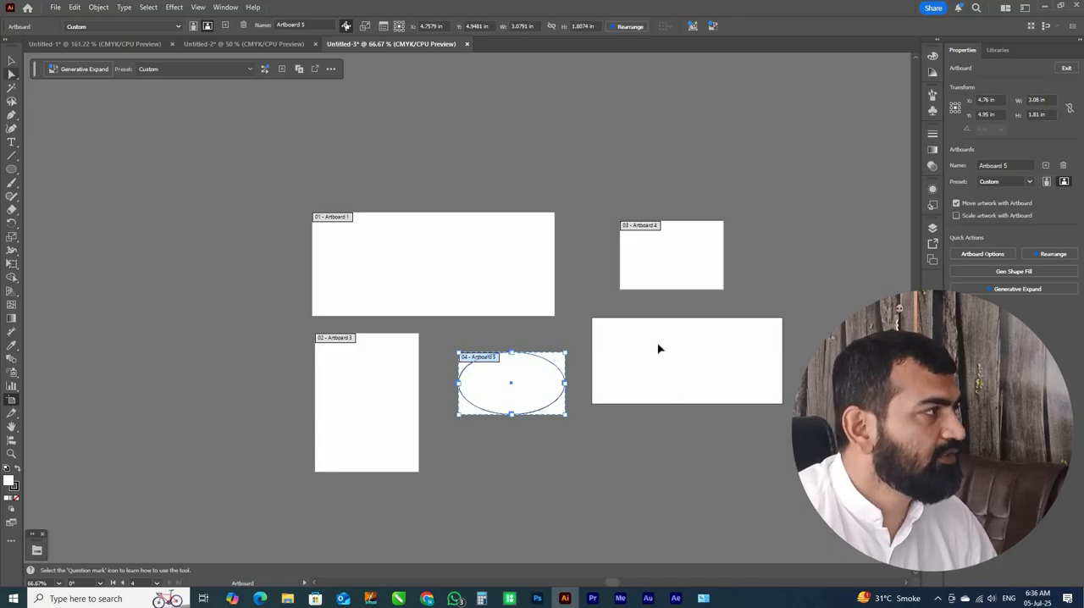
Select the large rectangle and shift it slightly away from the ellipse's artboard
key("v")
left_click(654, 375)
left_click_drag(610, 380, 634, 418)
left_click_drag(742, 404, 727, 366)
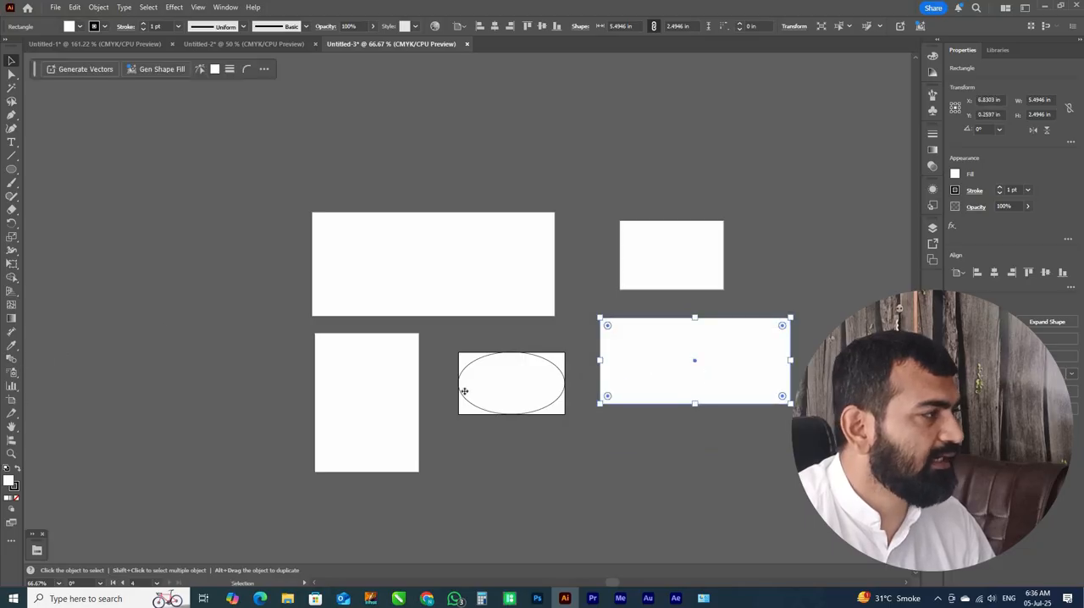
Create an artboard fitted to the large rectangle, leave artboard editing and clear the selection
key("shift+o")
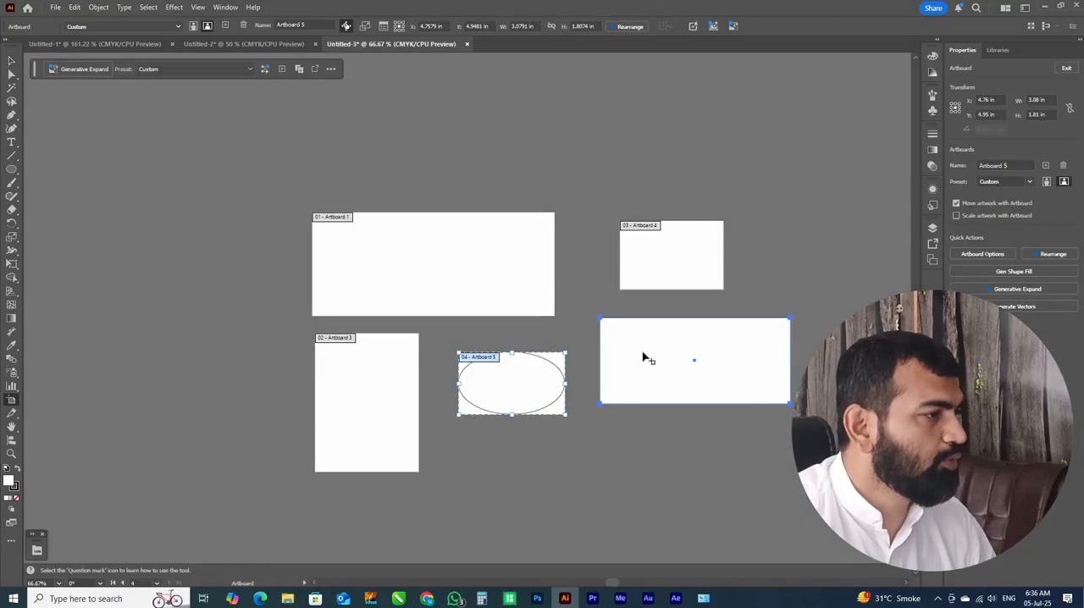
left_click(608, 322)
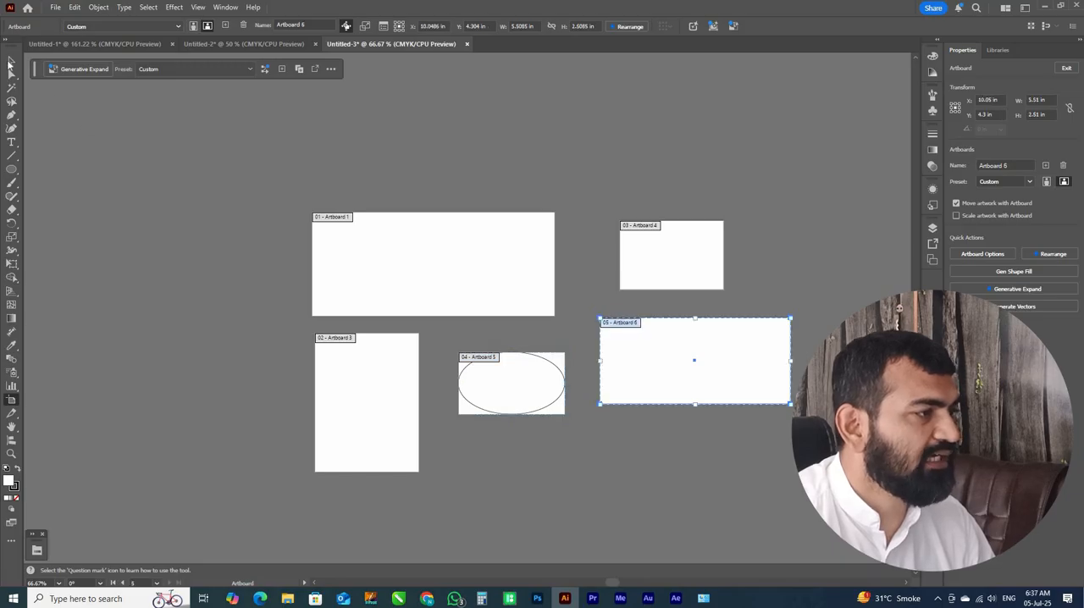
key("v")
left_click(187, 269)
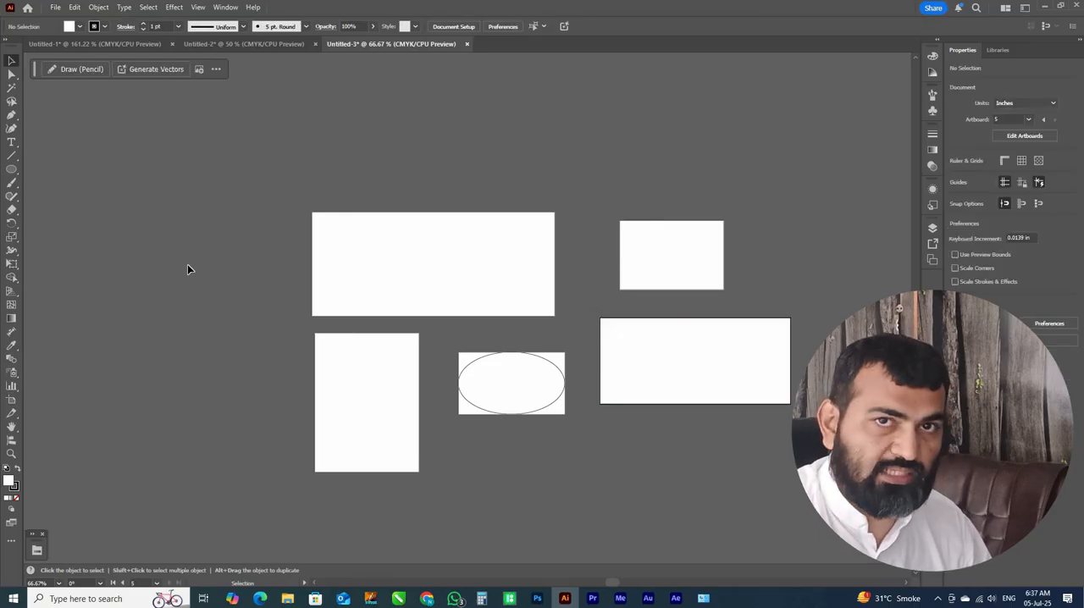